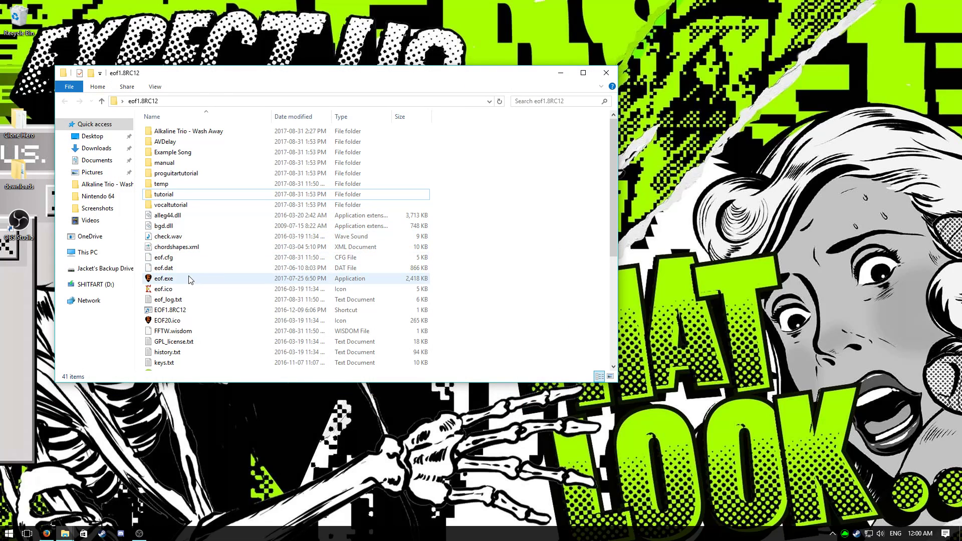
- Launch EOF and start a new song project
double_click(191, 279)
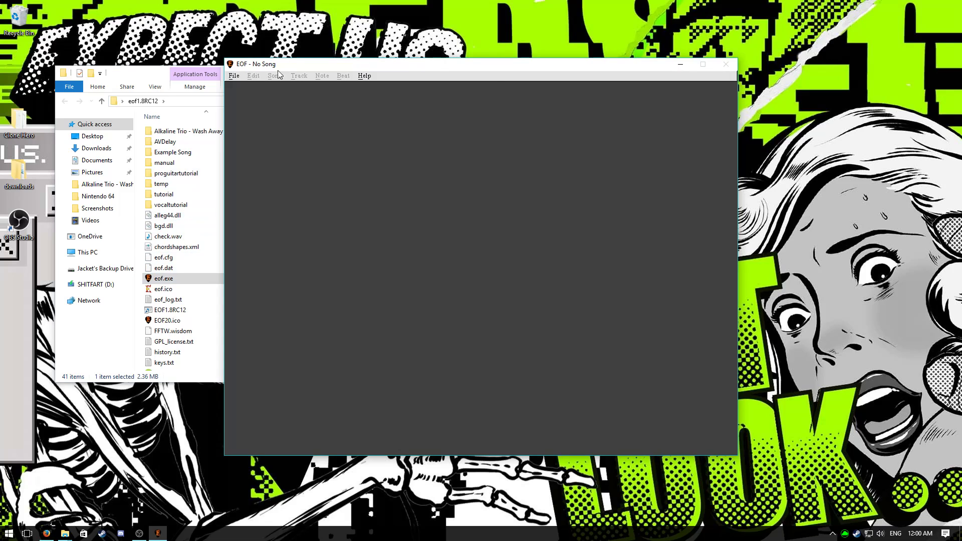
click(234, 76)
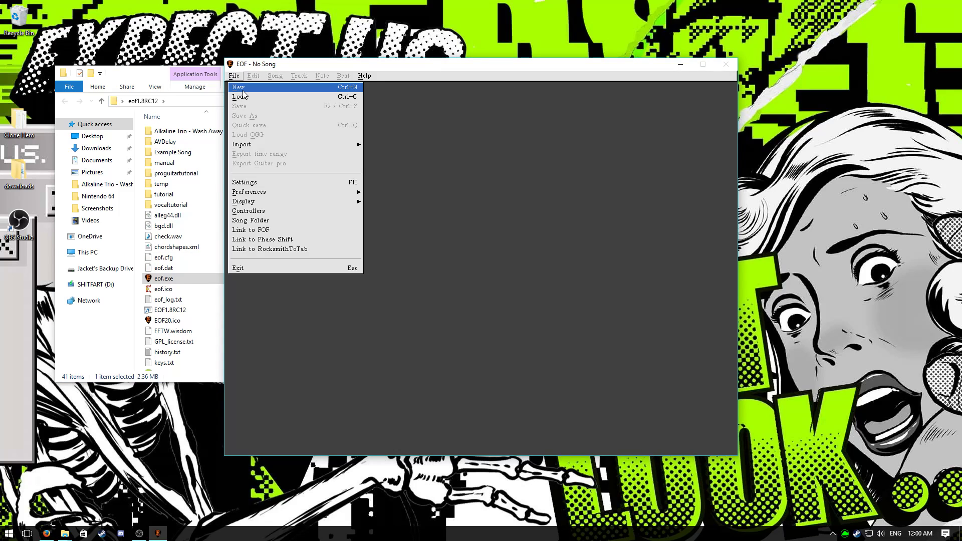
click(250, 101)
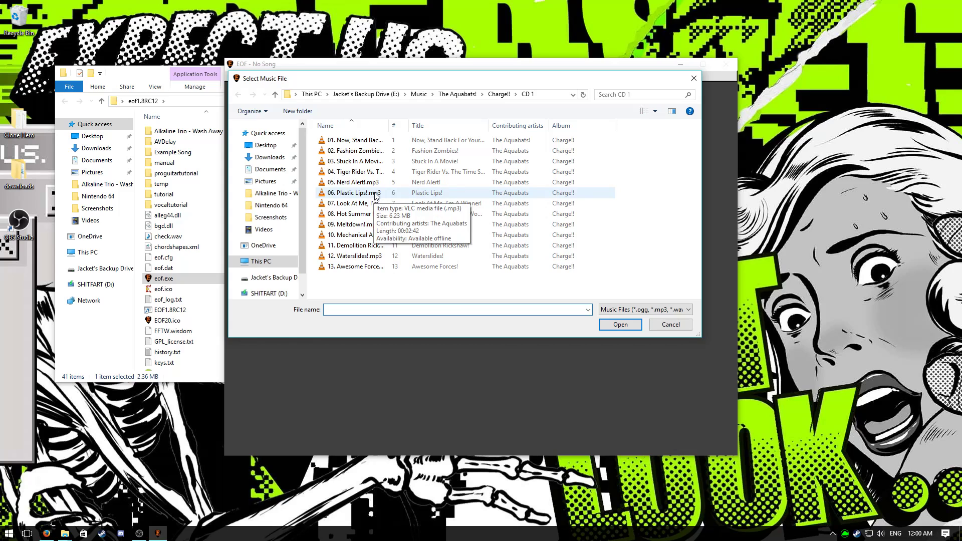
- Create the song from 05. Nerd Alert!.mp3 in a new folder, accepting the OGG settings
double_click(355, 182)
click(458, 282)
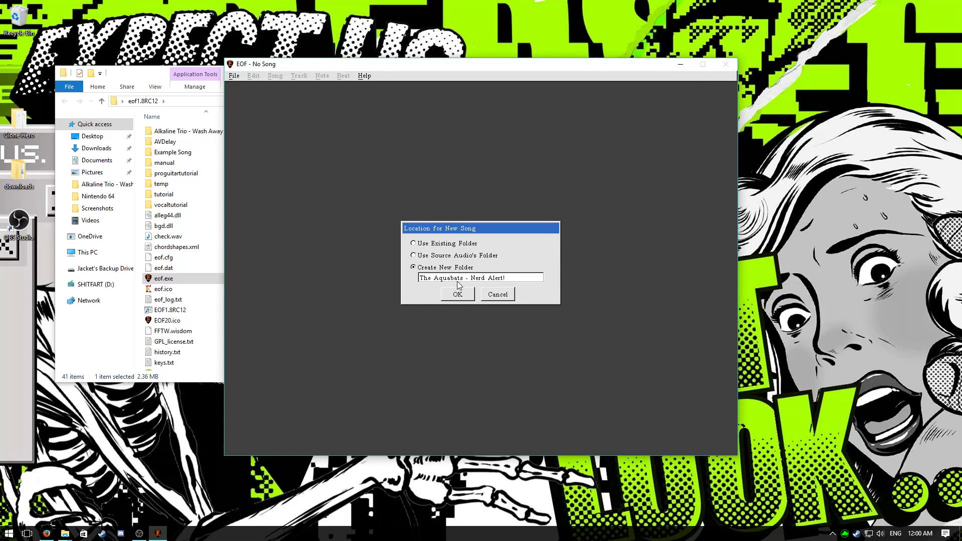
click(458, 293)
click(460, 300)
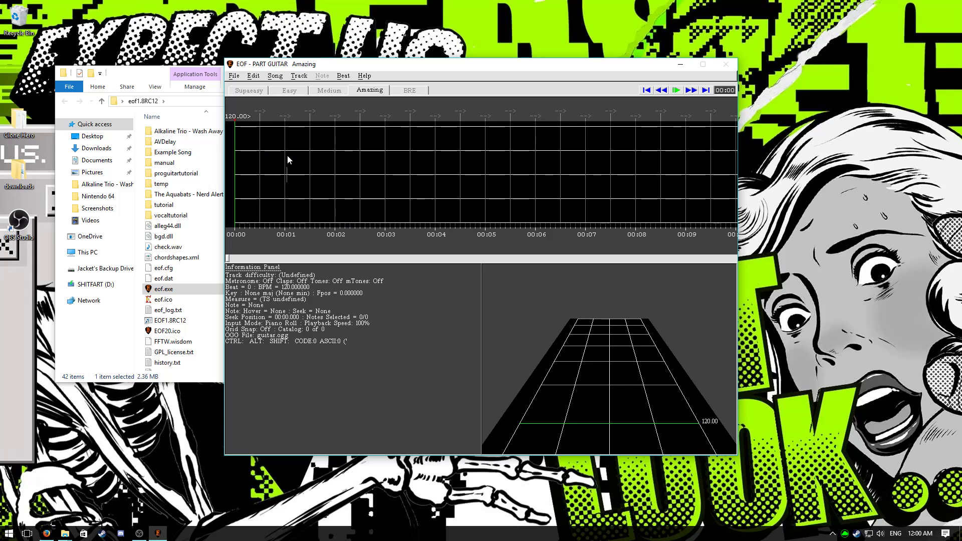
- Show the waveform with F5 and reposition the first beat marker
key(F5)
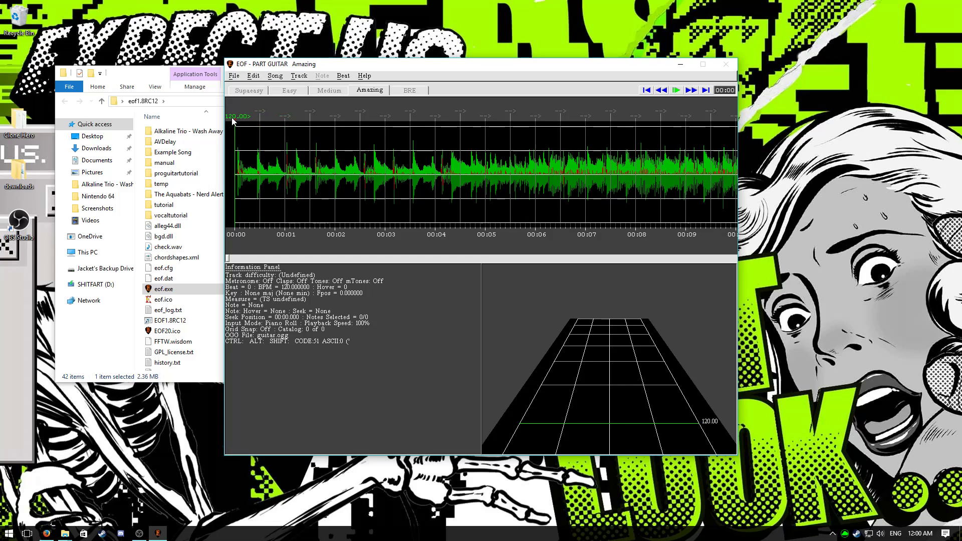
drag(234, 120, 234, 122)
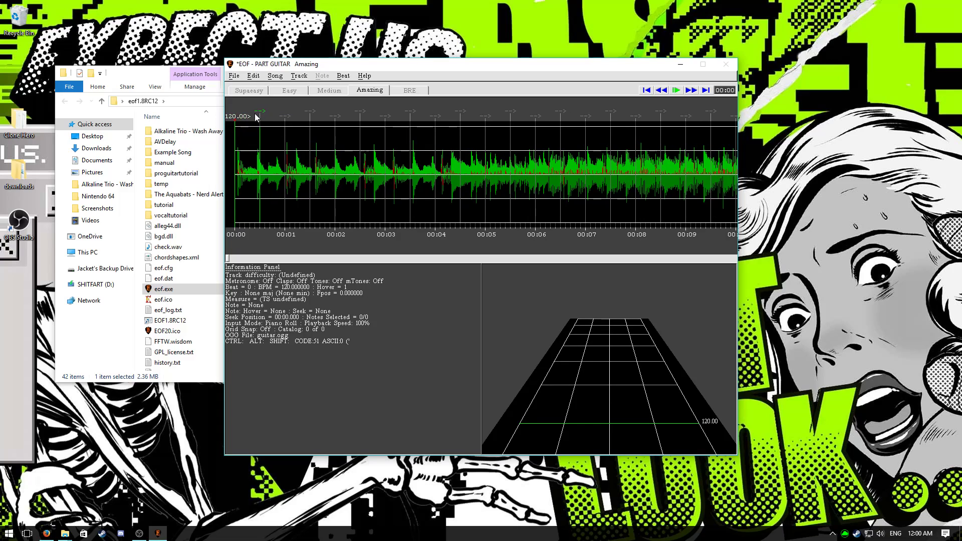
key(ctrl+z)
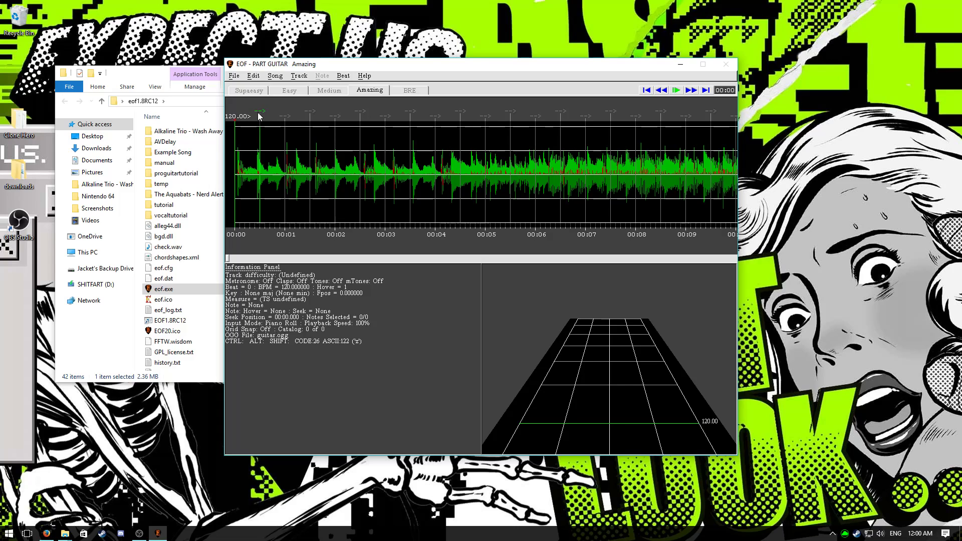
drag(261, 116, 238, 118)
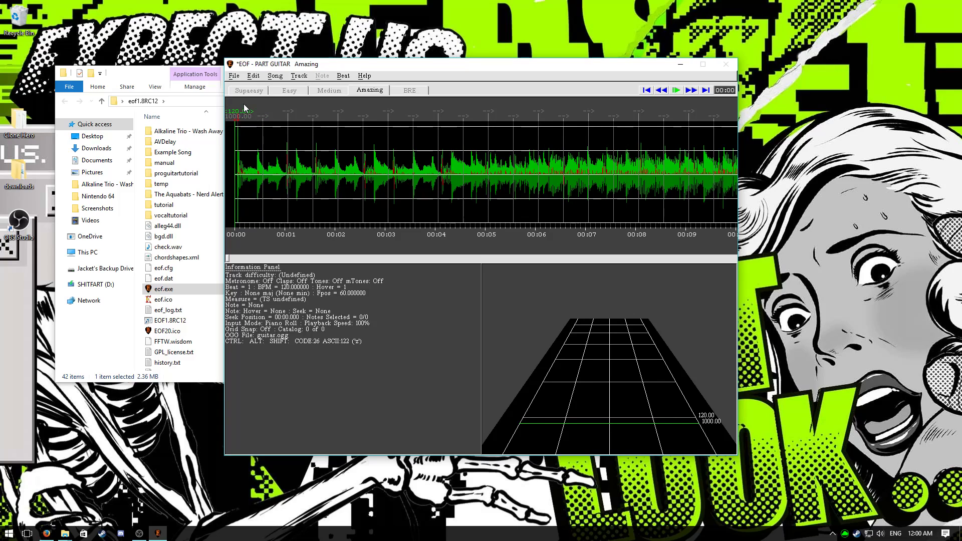
- Bring up Beat > BPM Change and look up the song's 155 BPM tempo online
click(345, 75)
click(353, 89)
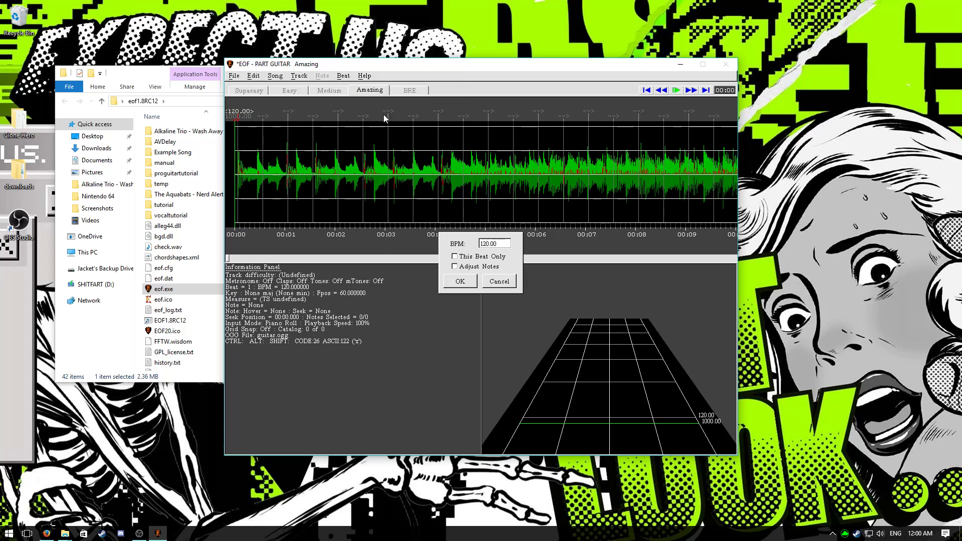
click(46, 533)
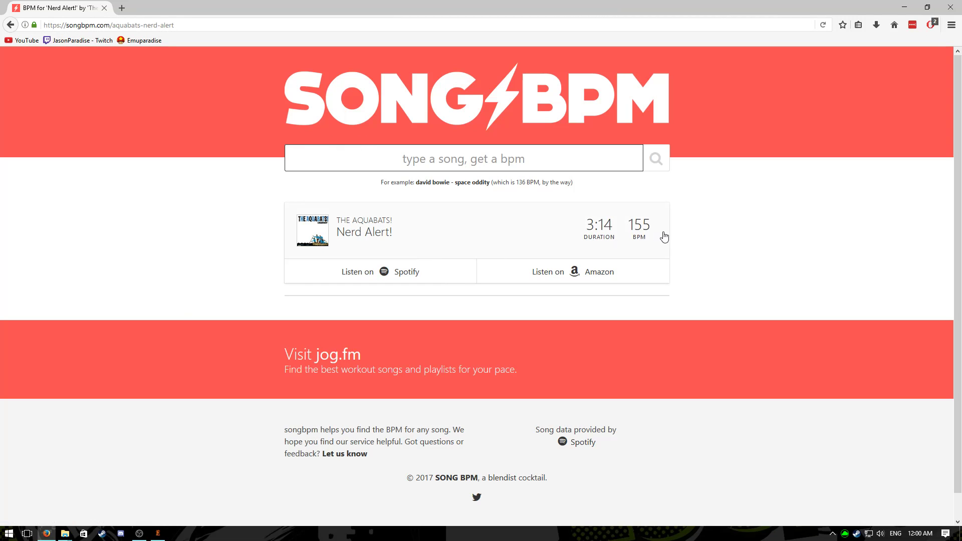
click(905, 7)
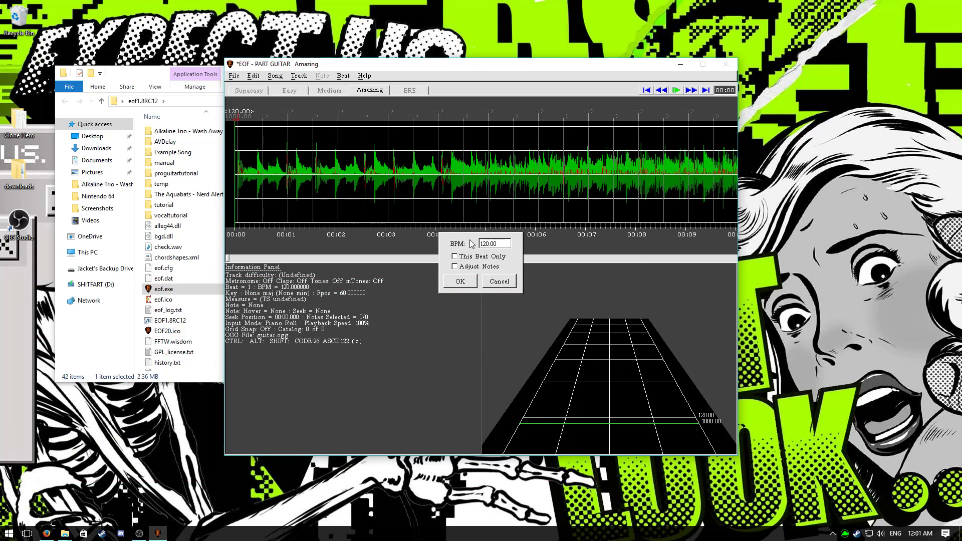
- Set the tempo to 155 BPM and shift the first beat to a 10 ms offset
click(470, 282)
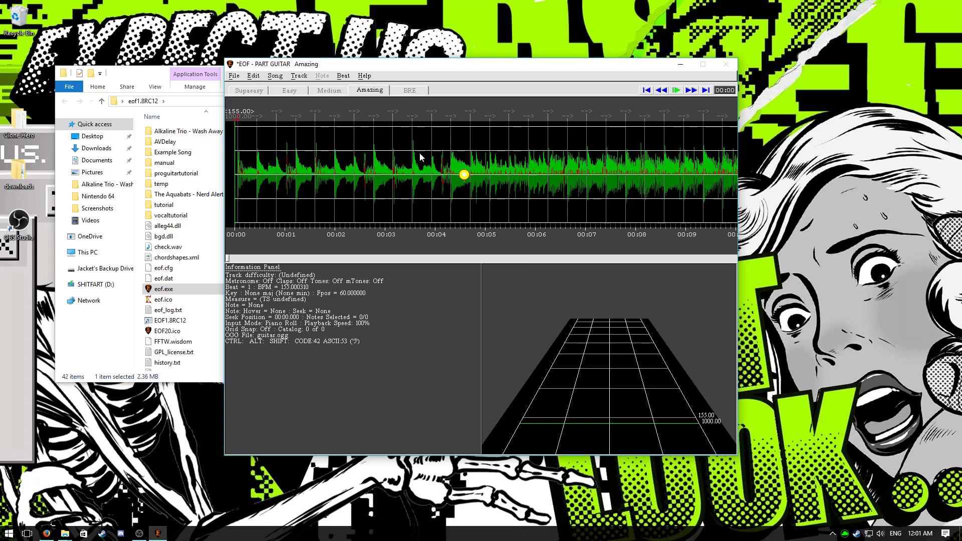
click(235, 114)
drag(236, 114, 237, 115)
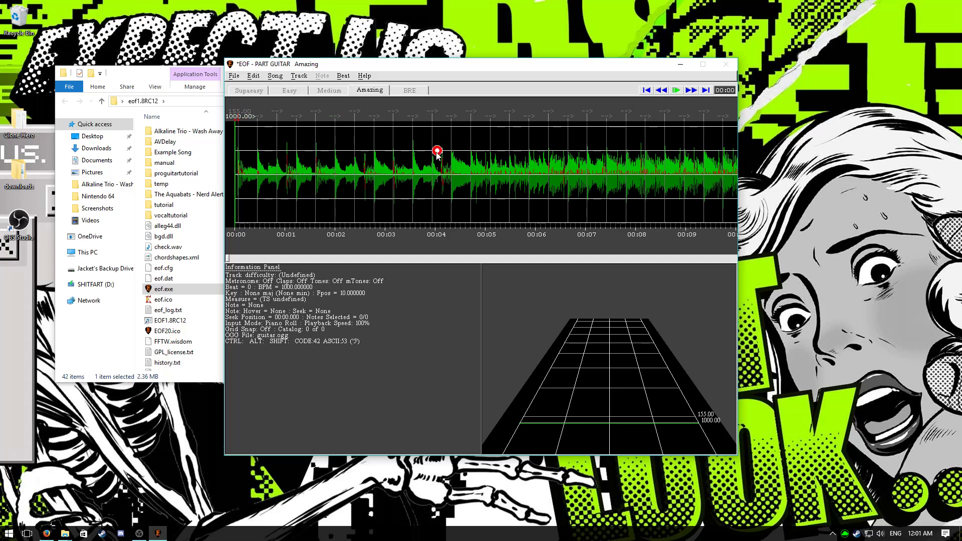
- Enable the metronome and play from the start and from ~38 s to check sync
key(m)
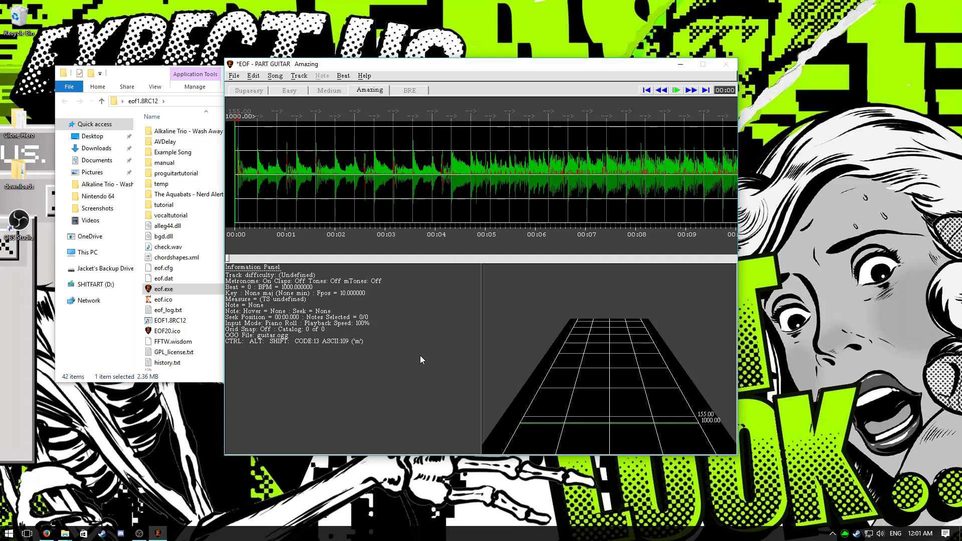
click(675, 90)
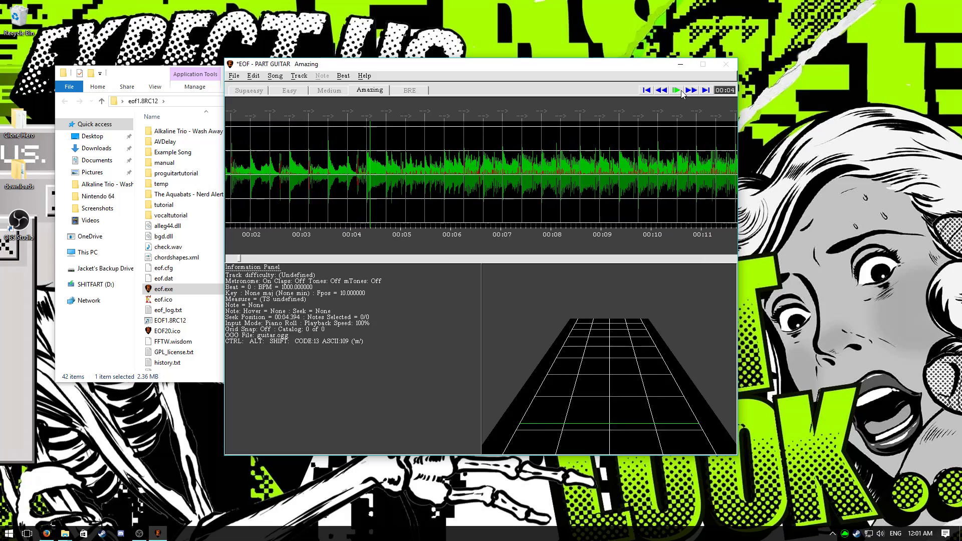
click(680, 91)
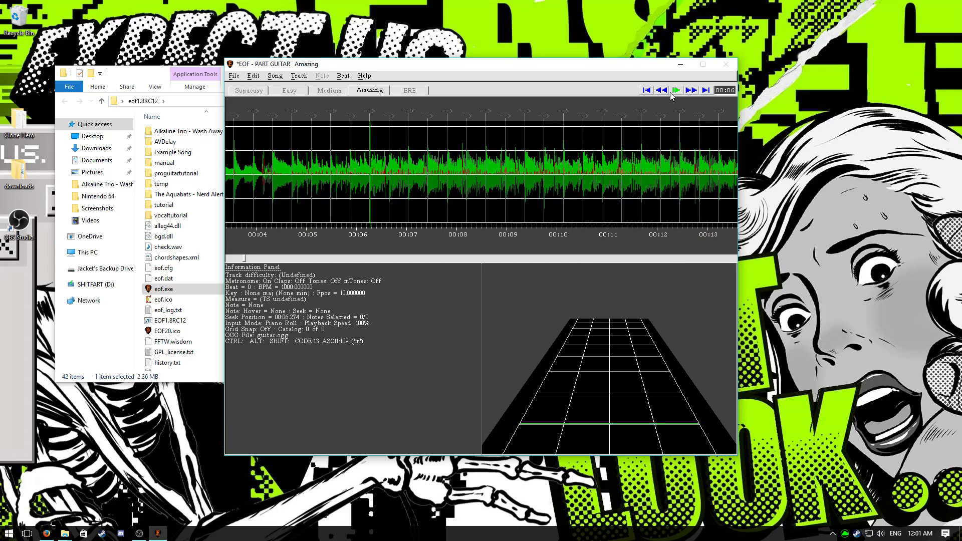
drag(246, 259, 383, 259)
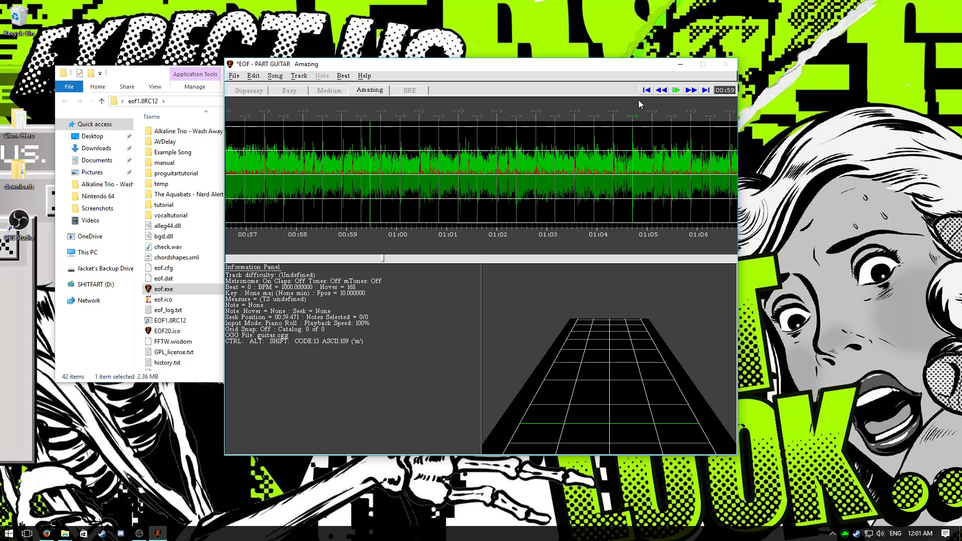
click(679, 91)
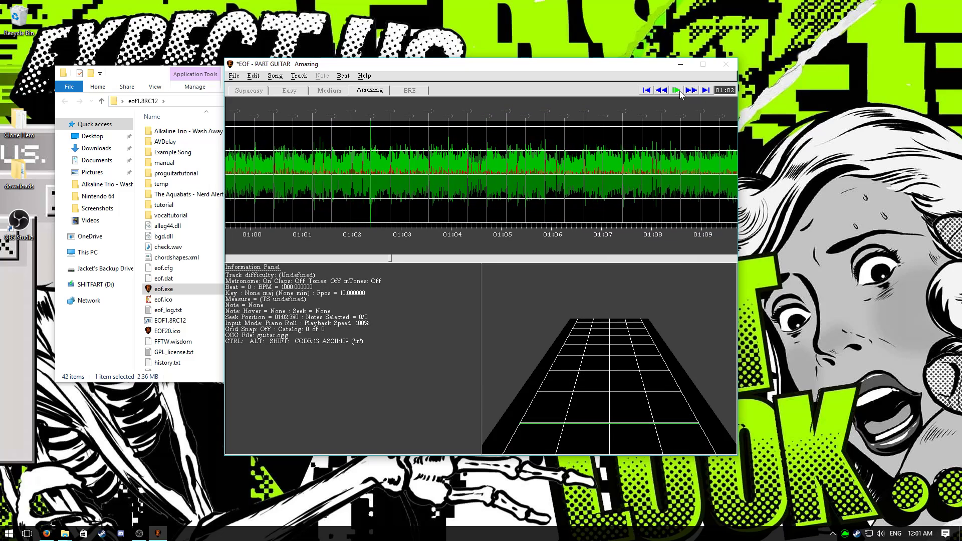
click(680, 92)
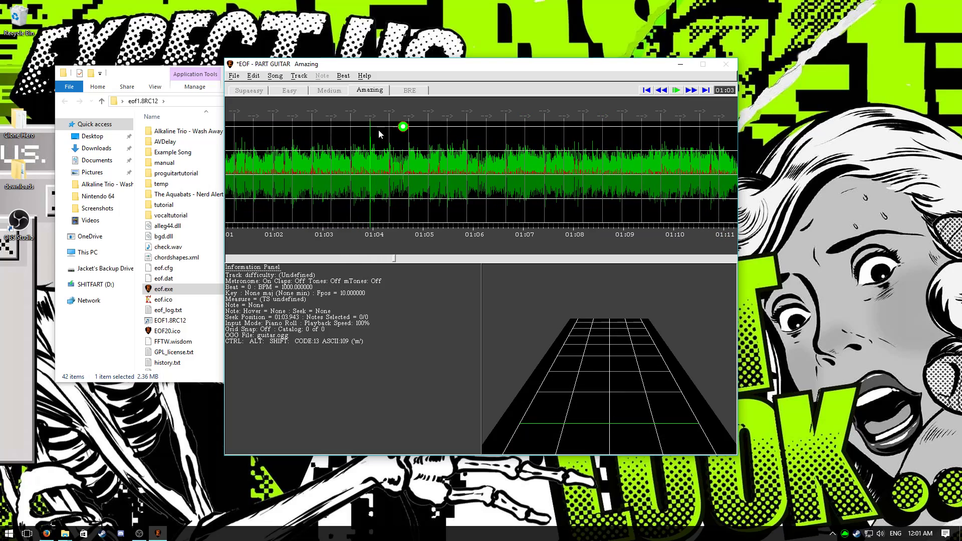
drag(395, 261, 228, 261)
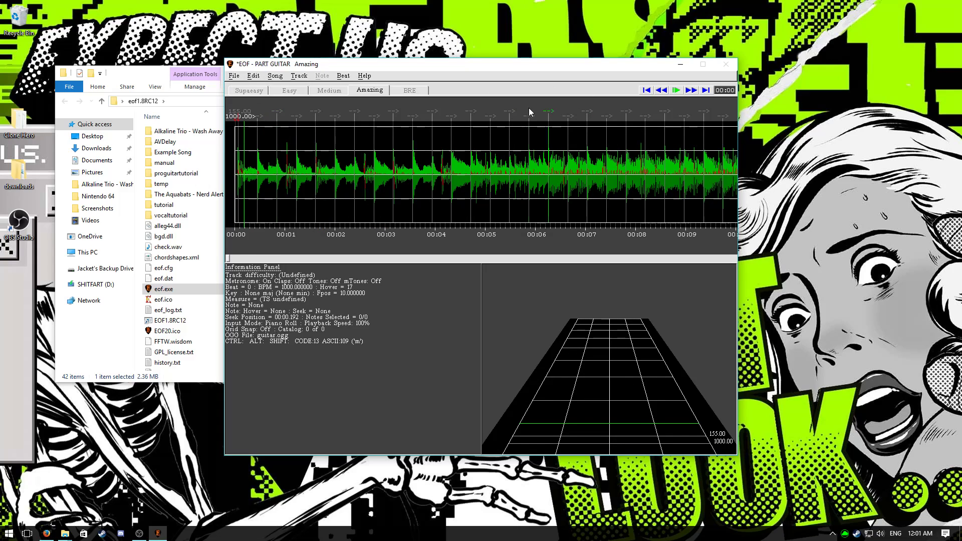
- Quick save the Nerd Alert! chart and exit EOF
click(234, 76)
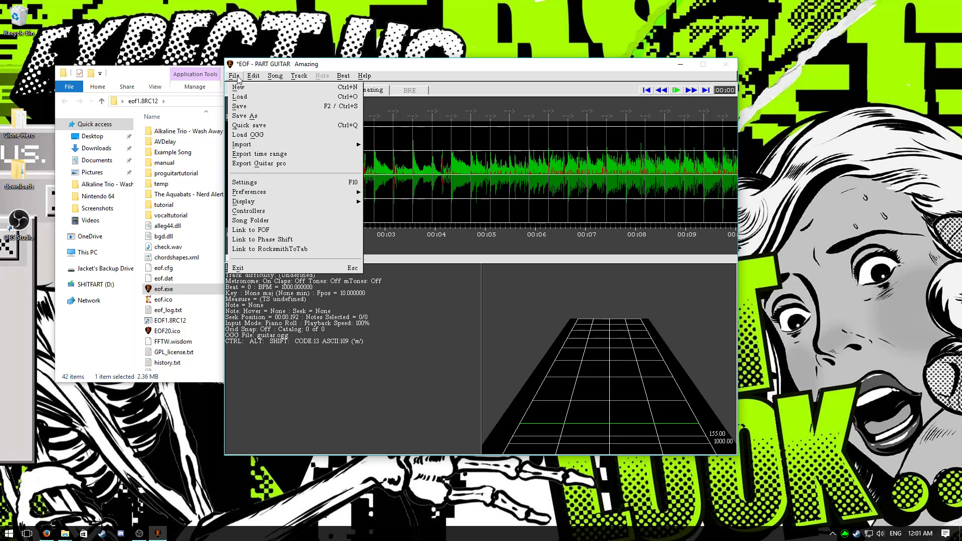
key(Down)
key(Down)
key(Down)
key(Return)
click(235, 76)
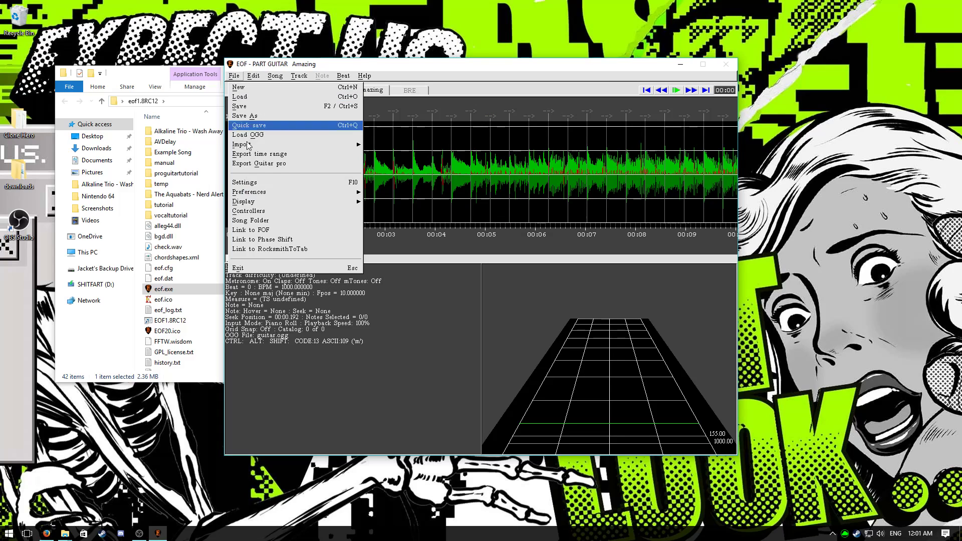
click(249, 269)
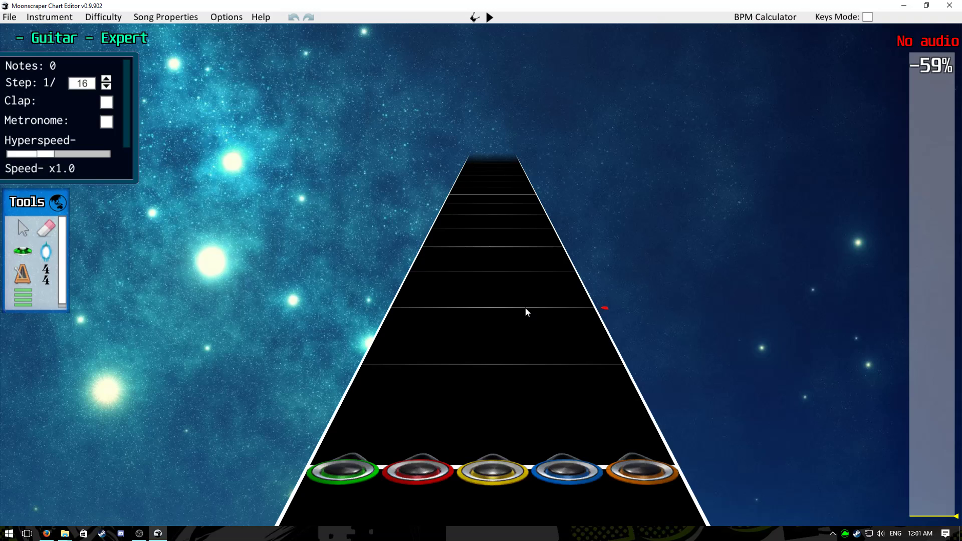
- Decline the autosave restore and open notes.mid from eof1.8RC12/The Aquabats - Nerd Alert!
click(520, 285)
click(10, 19)
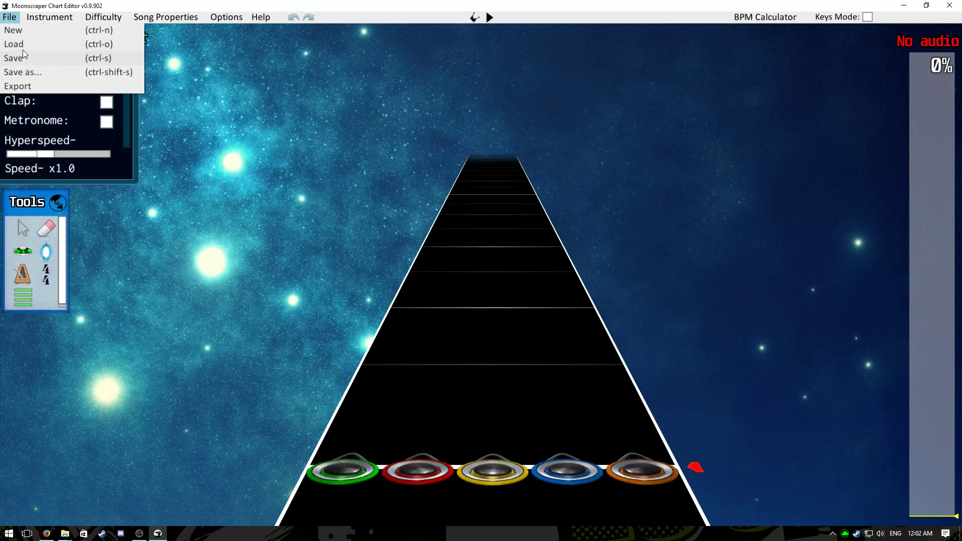
click(21, 46)
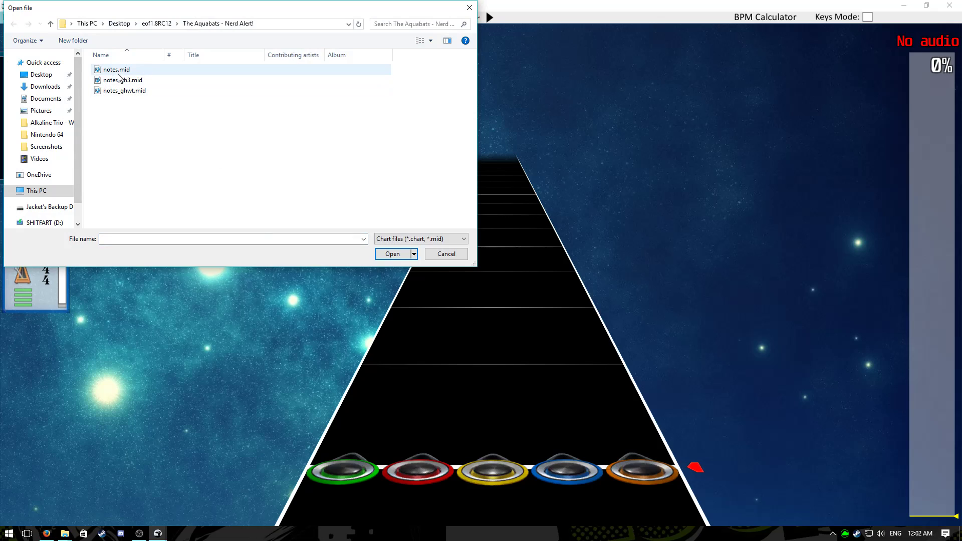
click(156, 23)
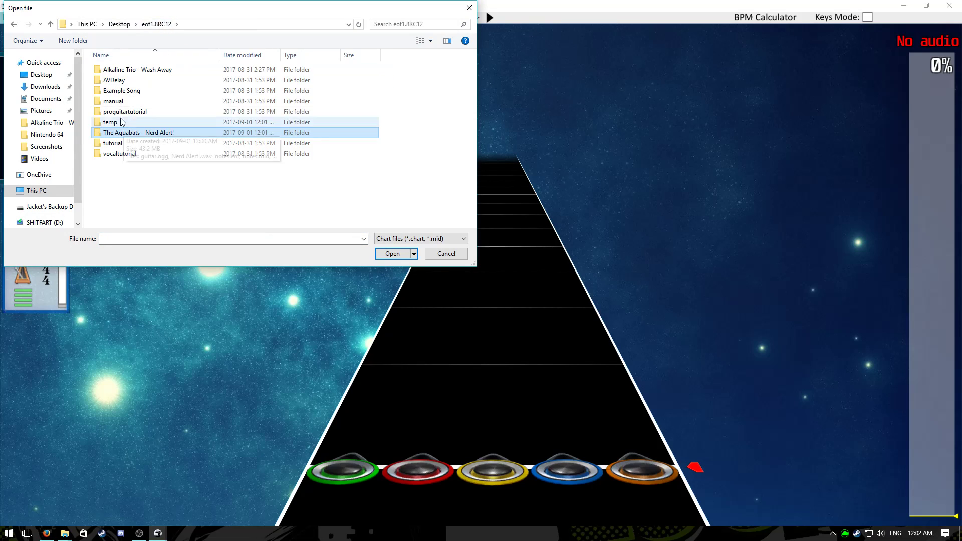
double_click(155, 133)
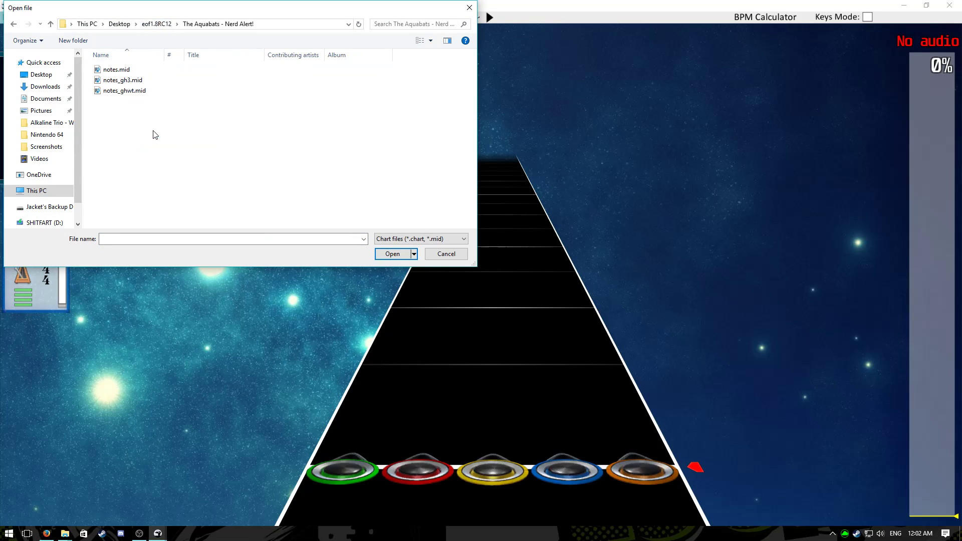
click(117, 75)
double_click(117, 72)
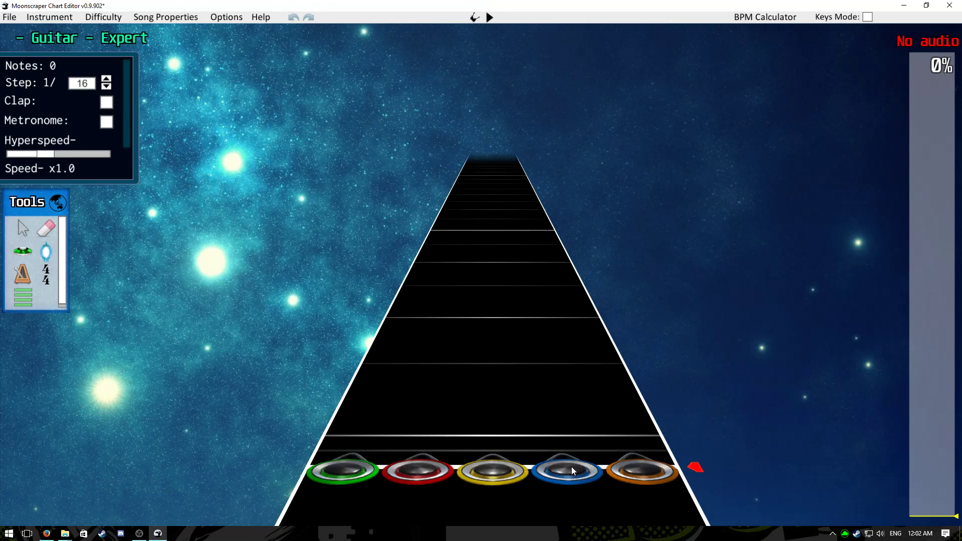
- Play the chart, lower the Hyperspeed slider and slightly adjust Highway Length
key(space)
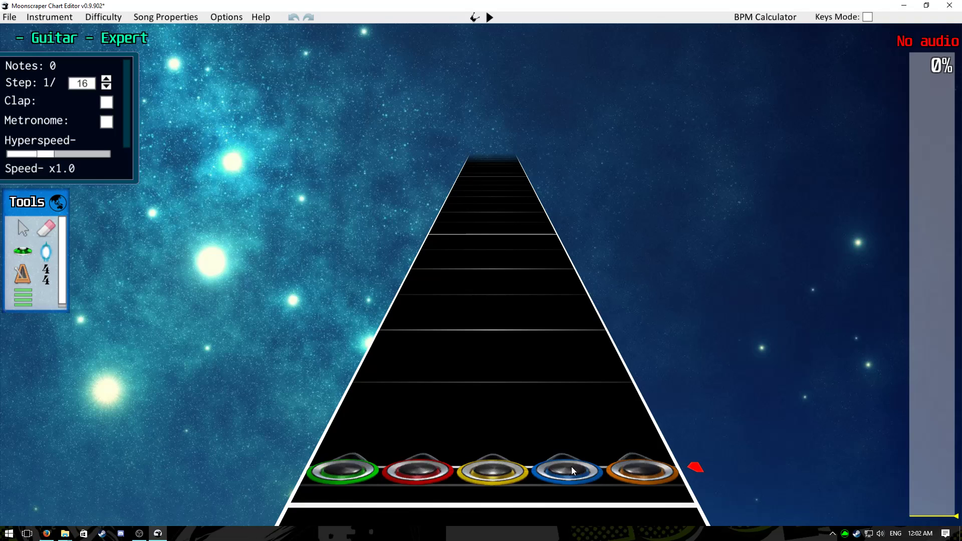
scroll(77, 128, down, 2)
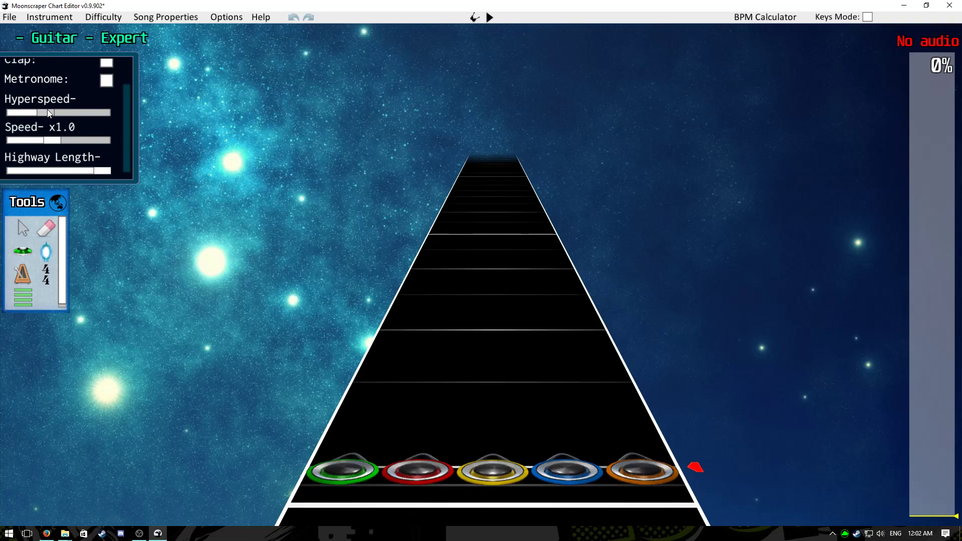
mouse_move(48, 113)
mouse_down()
mouse_move(37, 114)
mouse_move(56, 115)
mouse_move(43, 115)
mouse_up()
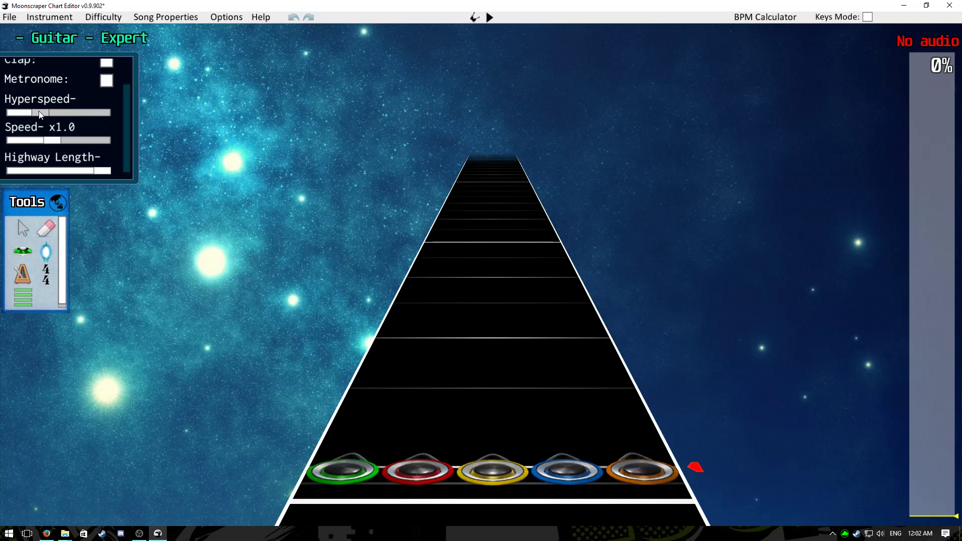
scroll(47, 146, down, 1)
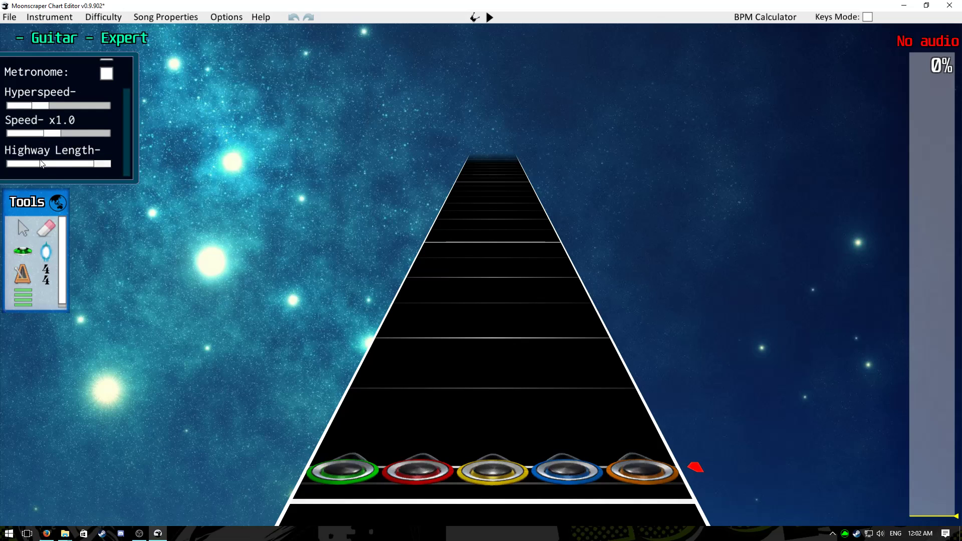
drag(99, 166, 147, 161)
- Place yellow notes on the highway, moving the one at 720 up to 840
key(y)
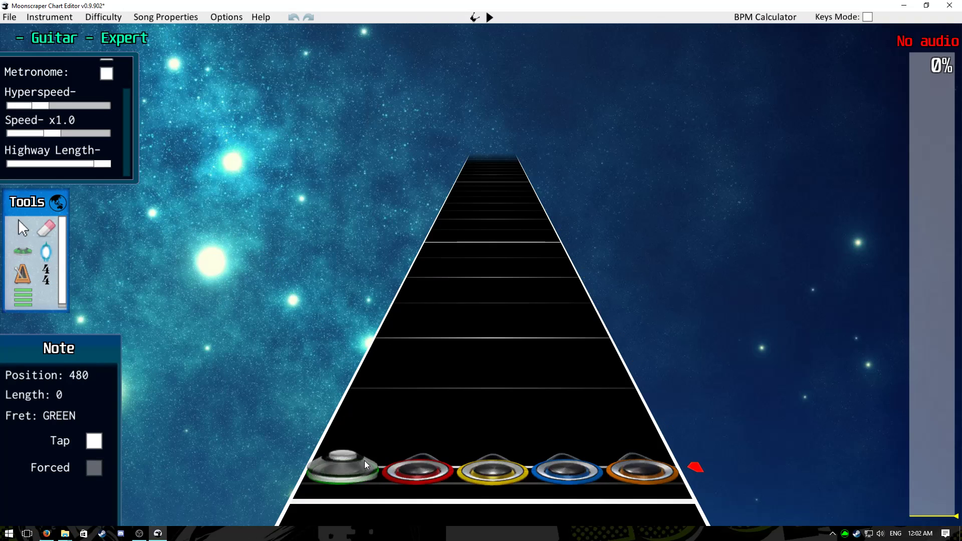
click(499, 331)
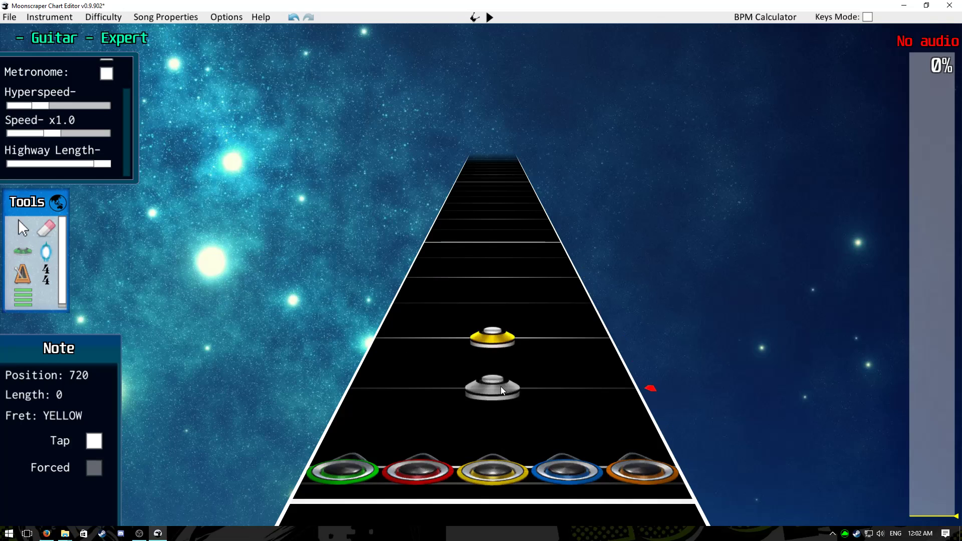
click(501, 390)
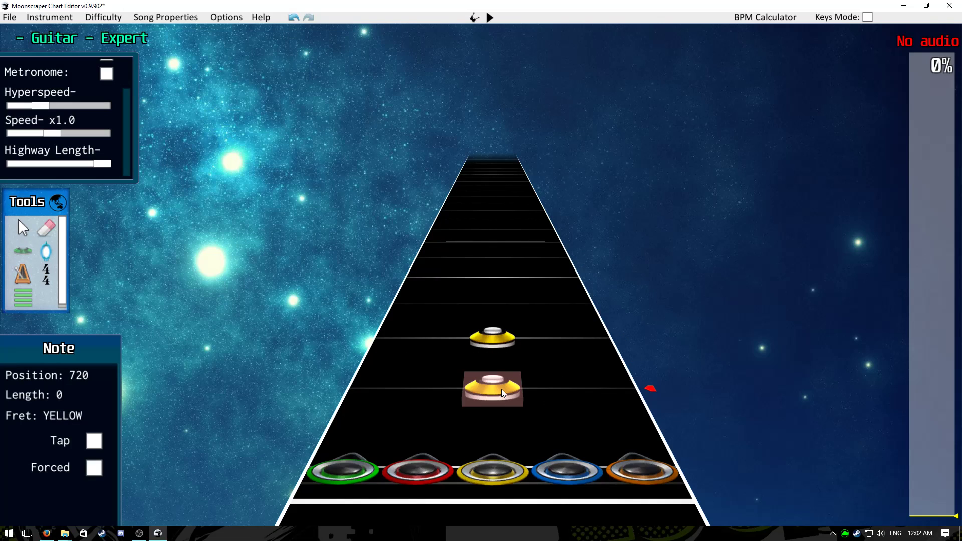
drag(502, 389, 408, 390)
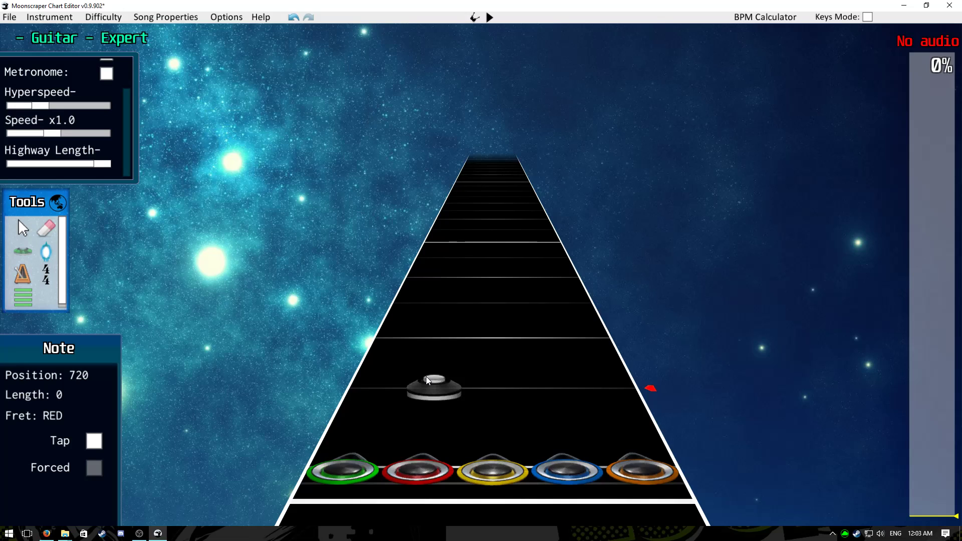
- Turn on keys mode and test the fret keys, including green-yellow-orange chords
key(grave)
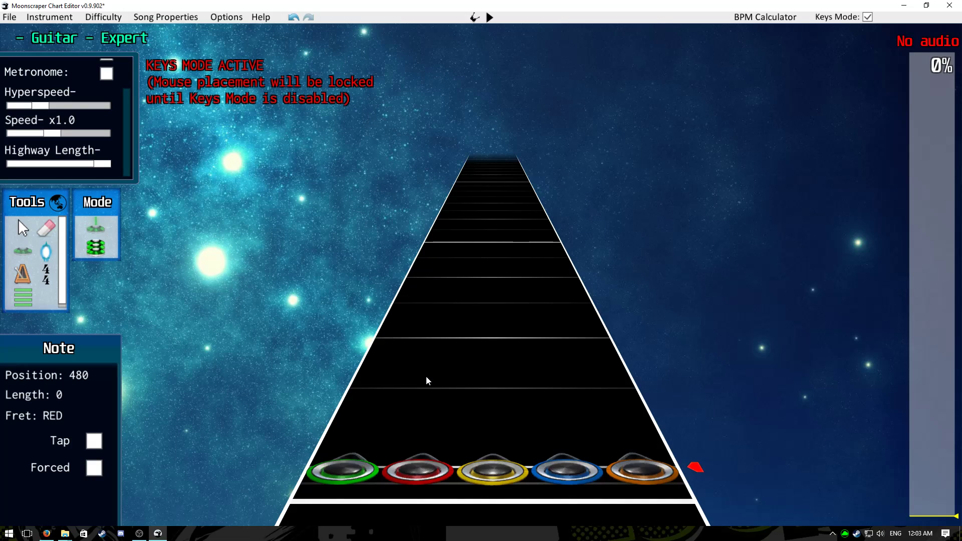
key(1)
key(2)
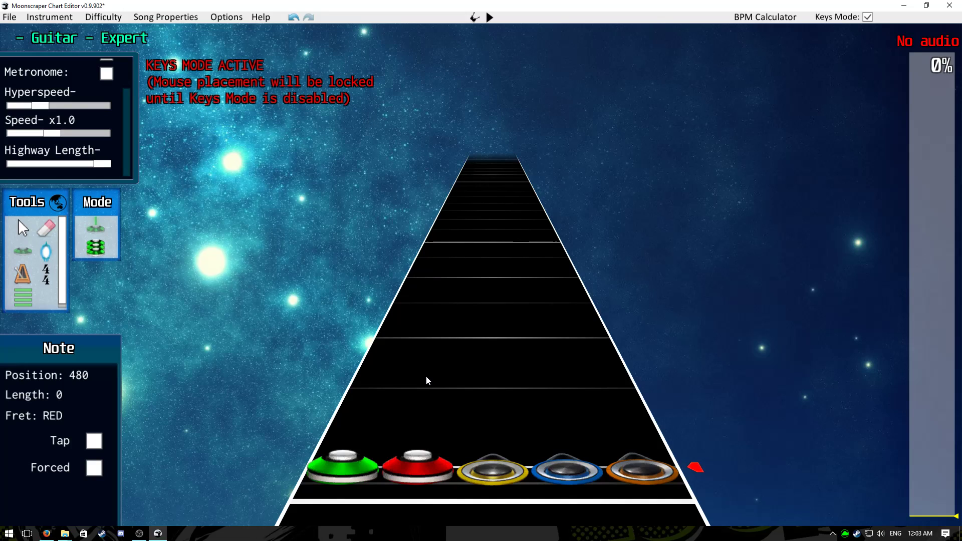
key(3)
key(4)
key(5)
key(5)
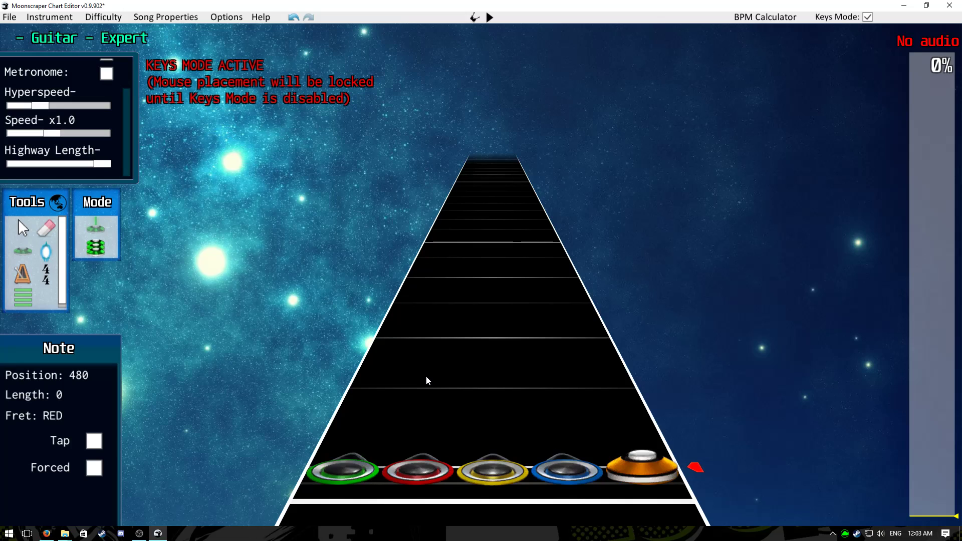
key(1)
key(2)
key(3)
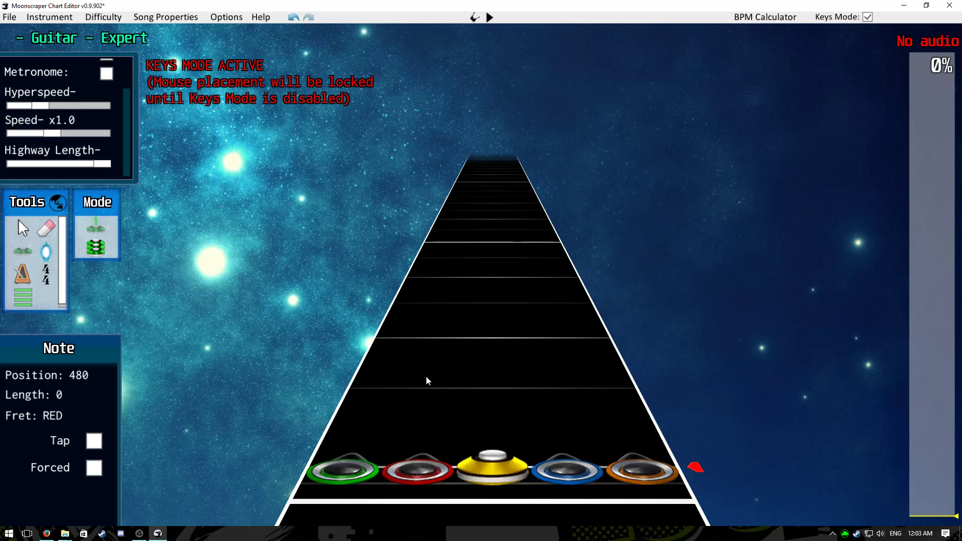
key(1)
key(3)
key(5)
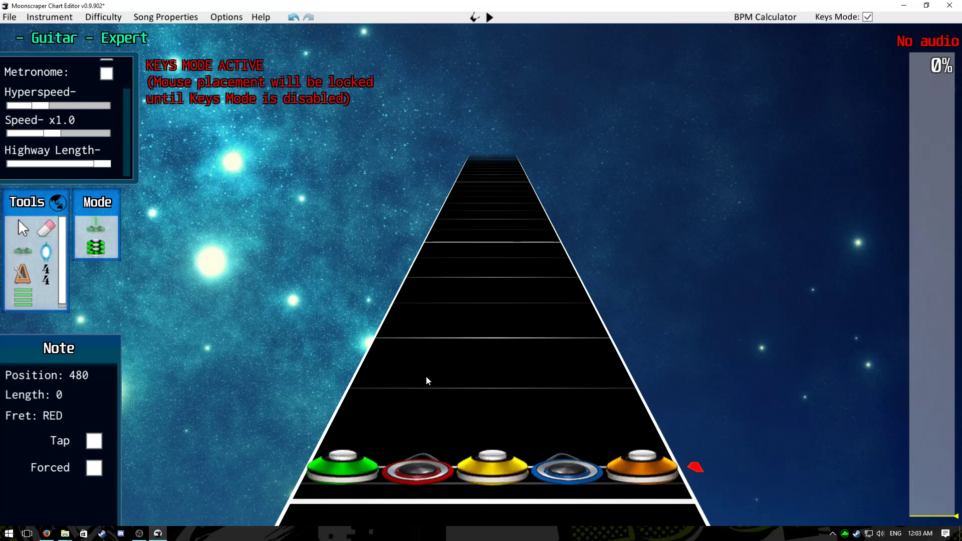
key(1)
key(3)
key(5)
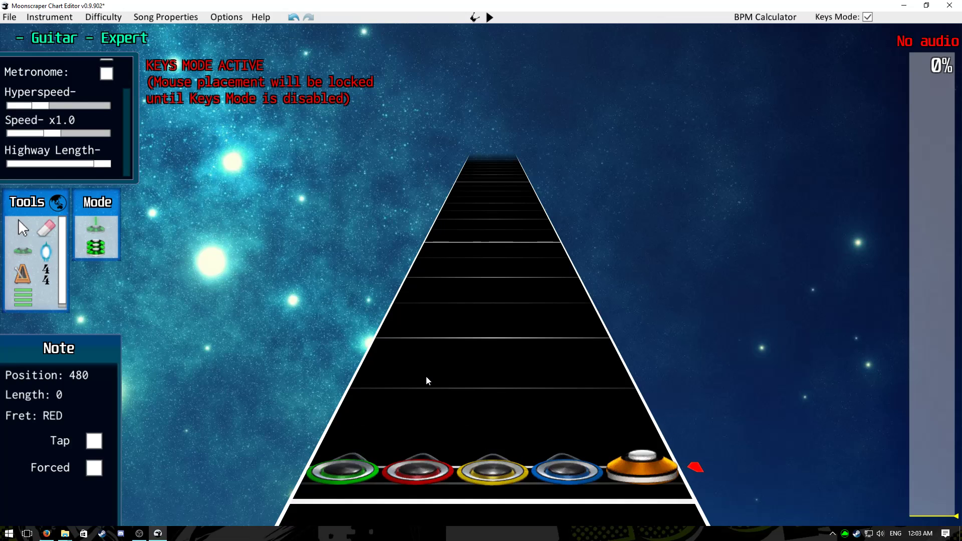
key(1)
key(3)
key(5)
- Add a yellow sustain note and set the note step to 1/8
scroll(426, 381, up, 2)
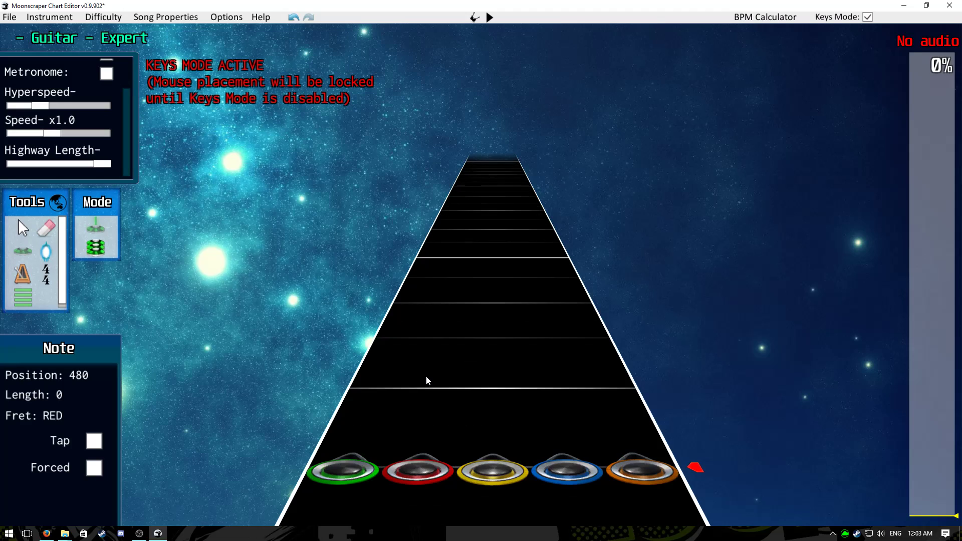
scroll(427, 380, up, 1)
key(3)
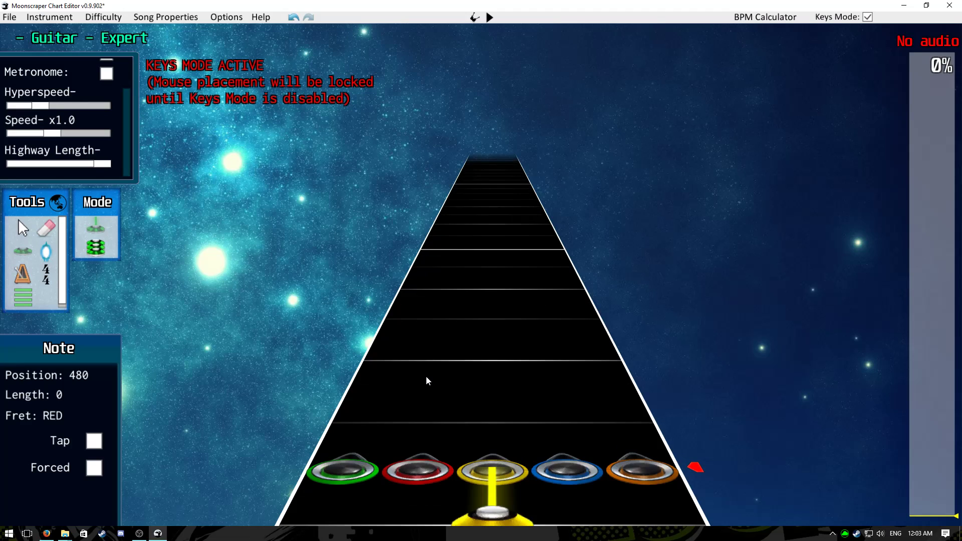
scroll(427, 381, up, 2)
scroll(427, 381, down, 2)
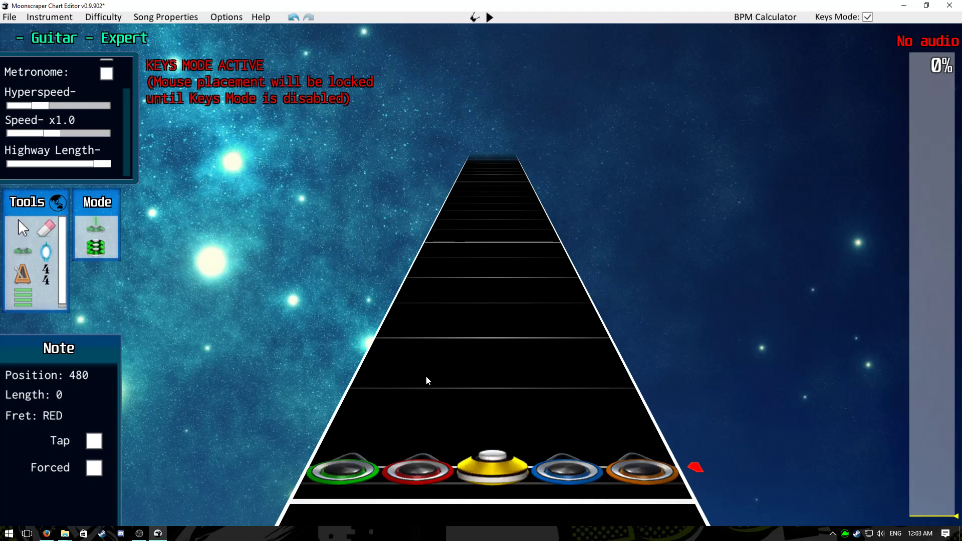
scroll(426, 381, down, 1)
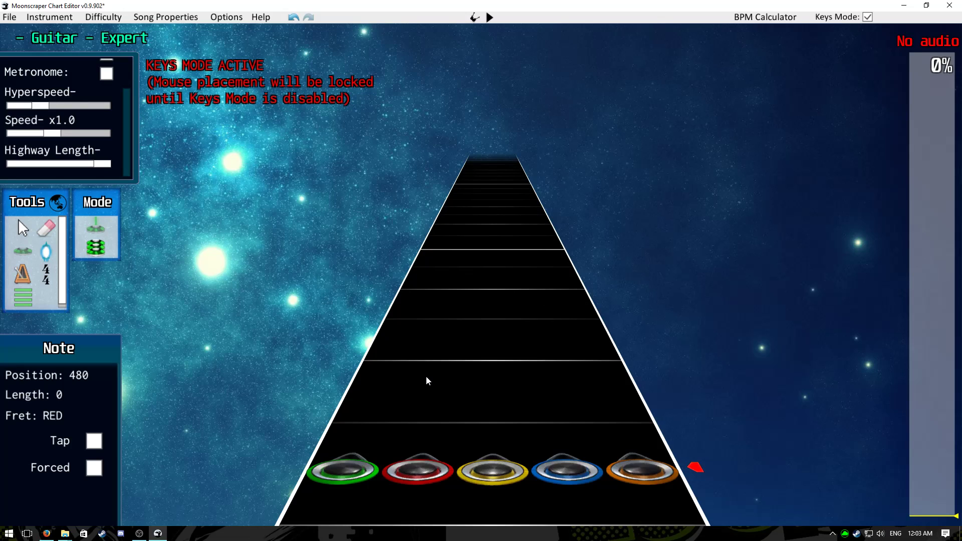
scroll(426, 381, up, 1)
scroll(122, 123, up, 3)
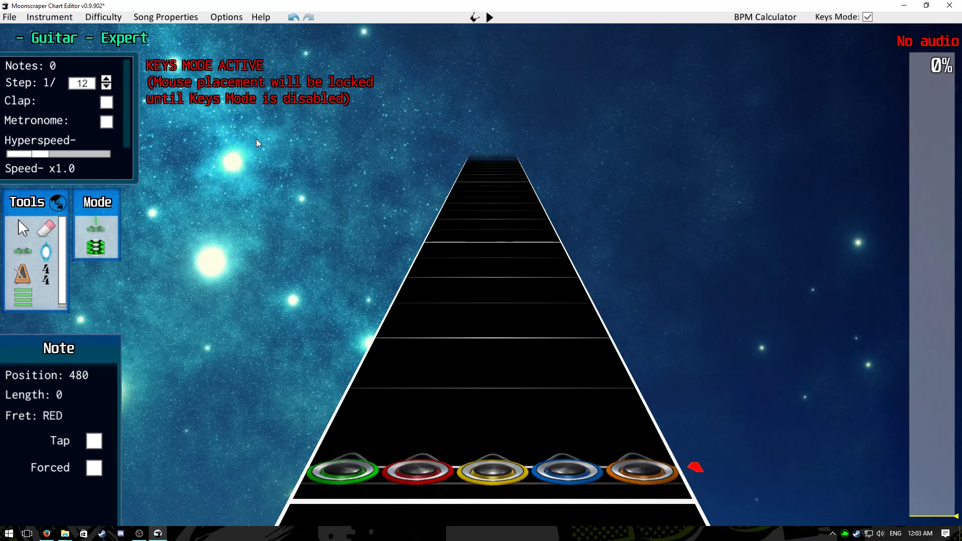
key(Left)
key(Left)
key(Right)
key(Right)
key(Right)
key(Left)
key(Left)
key(Left)
- Key in a run of green, yellow and orange notes up the highway
key(1)
key(Up)
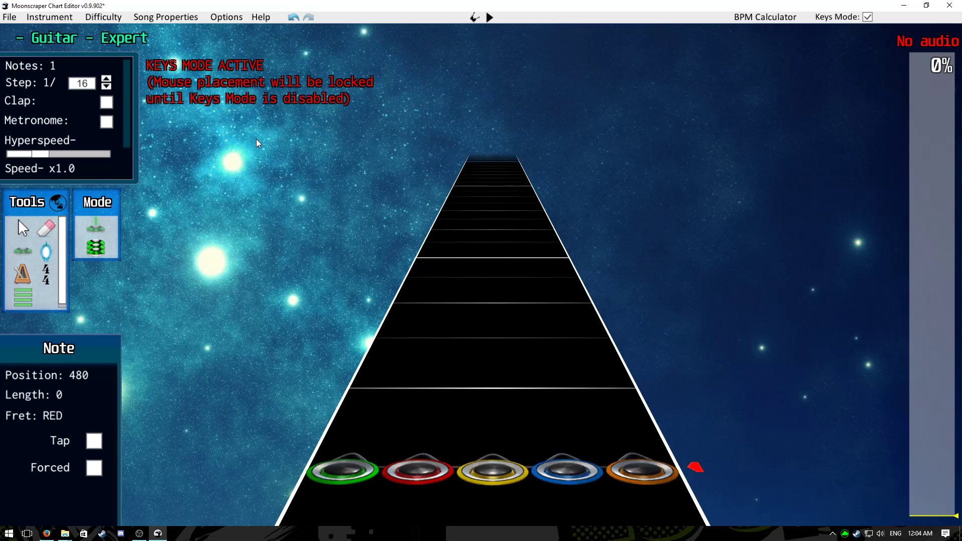
key(3)
key(Up)
key(5)
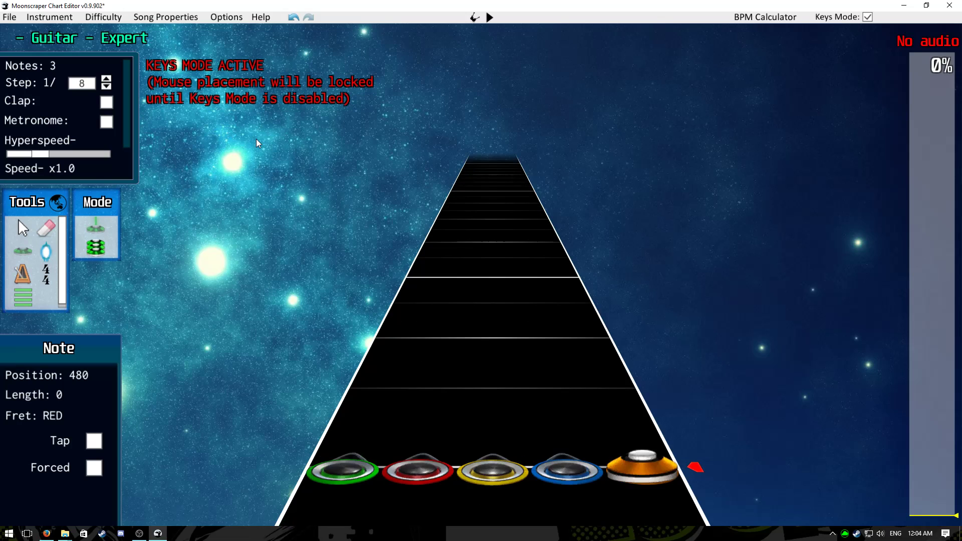
key(Up)
key(3)
key(1)
key(Up)
key(3)
key(5)
key(3)
key(1)
key(3)
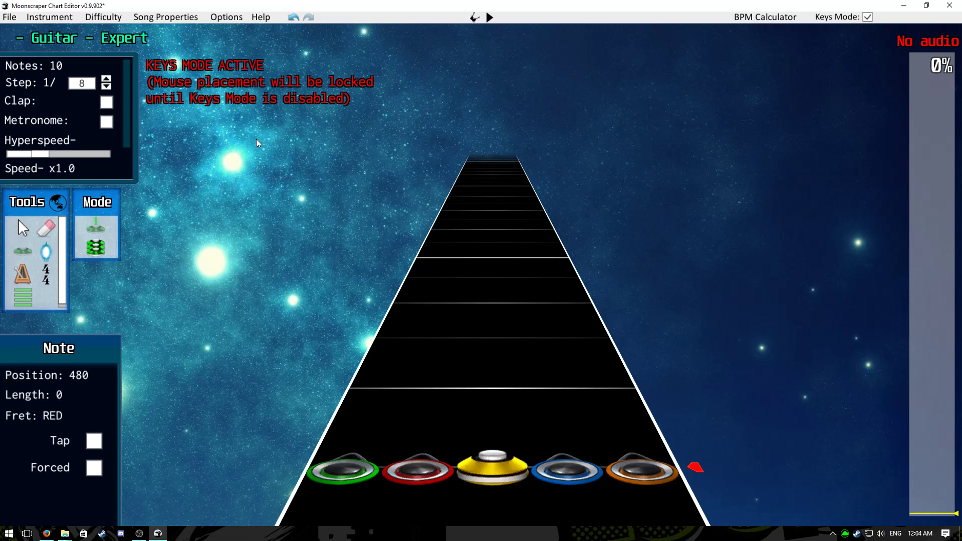
key(Up)
key(1)
key(Up)
key(3)
key(3)
key(5)
key(Up)
key(3)
key(Up)
key(1)
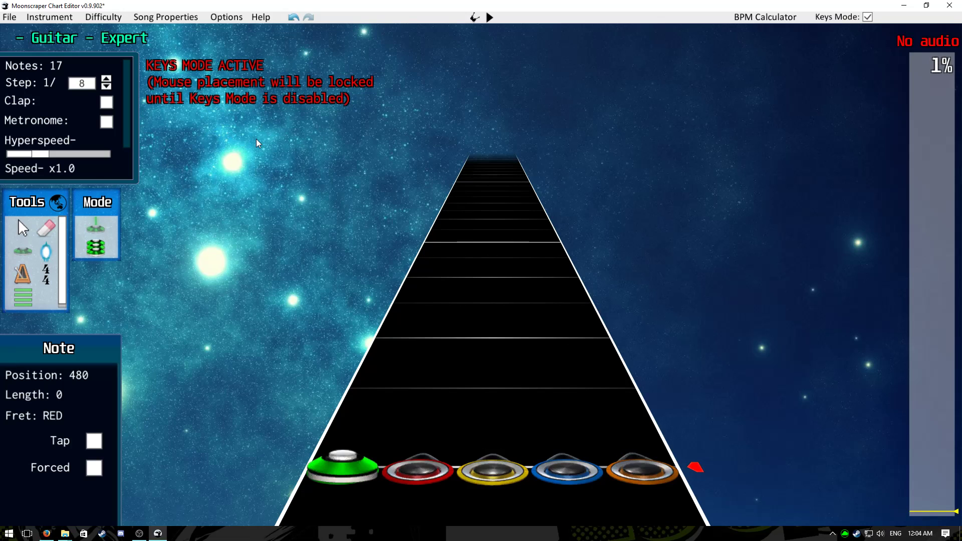
key(Down)
- Step back to review the 17 entered notes and turn keys mode off
key(Down)
key(Down)
key(Down)
key(Down)
key(Down)
key(Down)
key(Down)
key(Down)
key(Down)
key(Down)
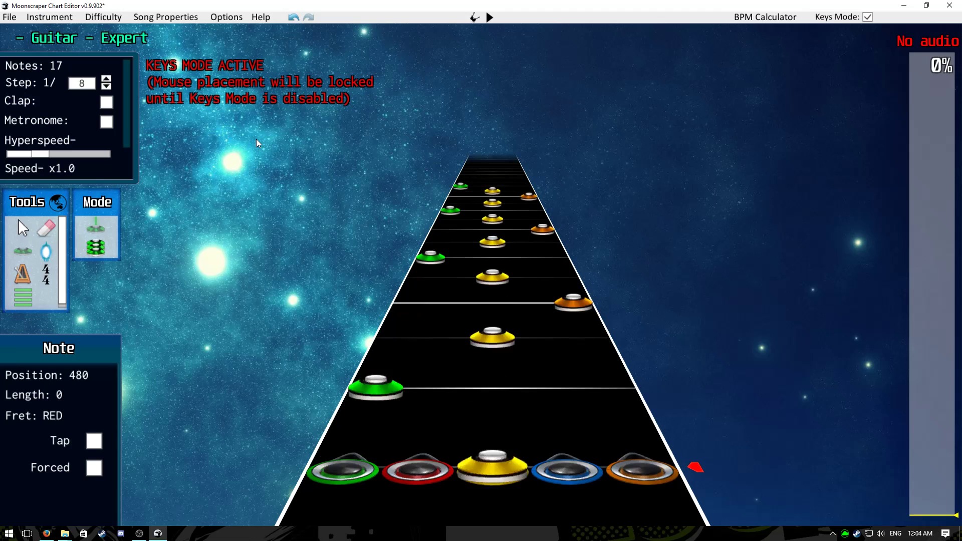
key(Up)
key(Up)
key(Up)
key(Down)
key(Up)
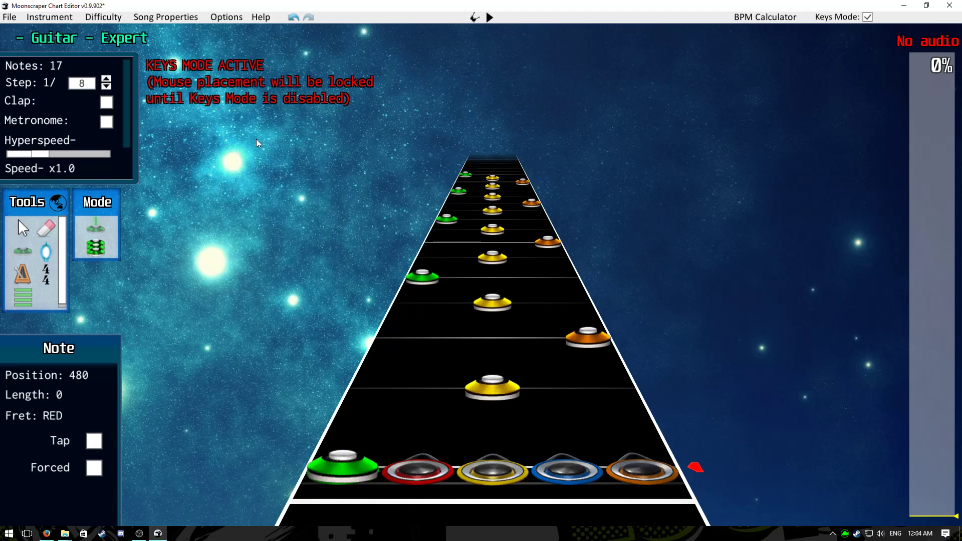
key(grave)
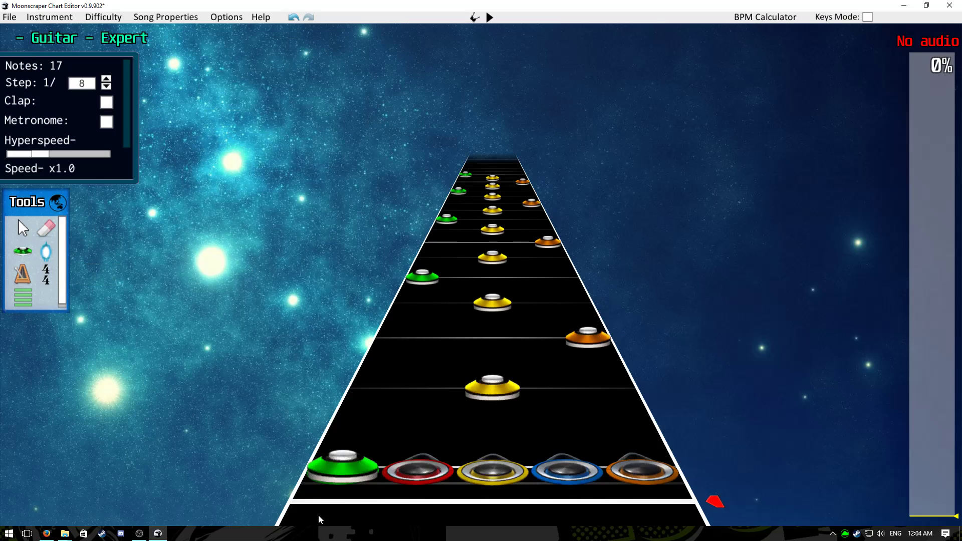
- Box-select all 17 notes of the pattern
drag(319, 465, 525, 166)
scroll(540, 235, down, 2)
scroll(525, 299, up, 1)
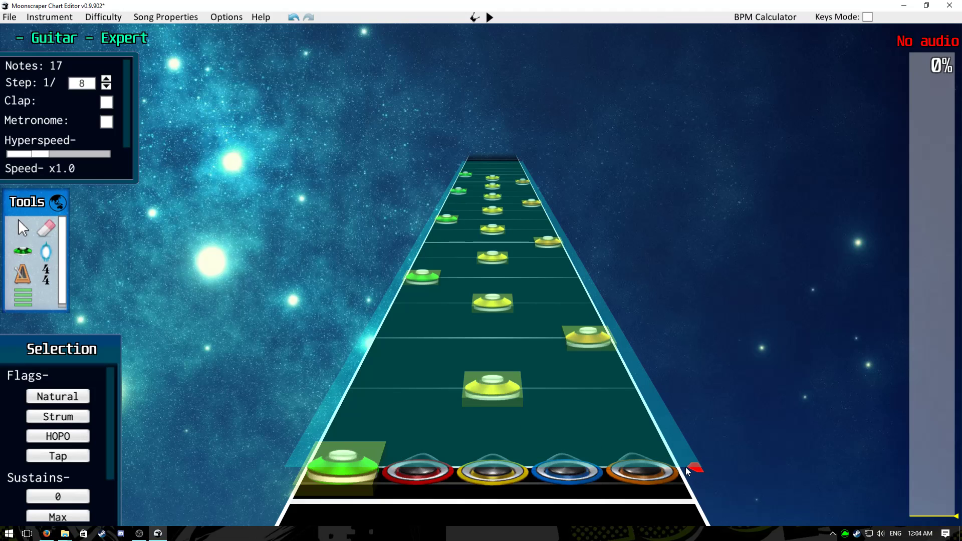
scroll(657, 386, up, 5)
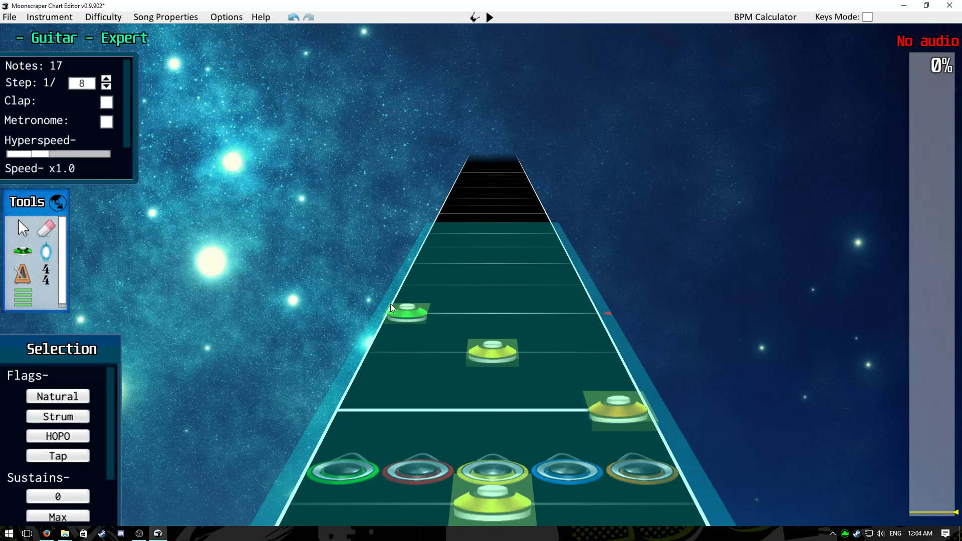
scroll(681, 360, up, 2)
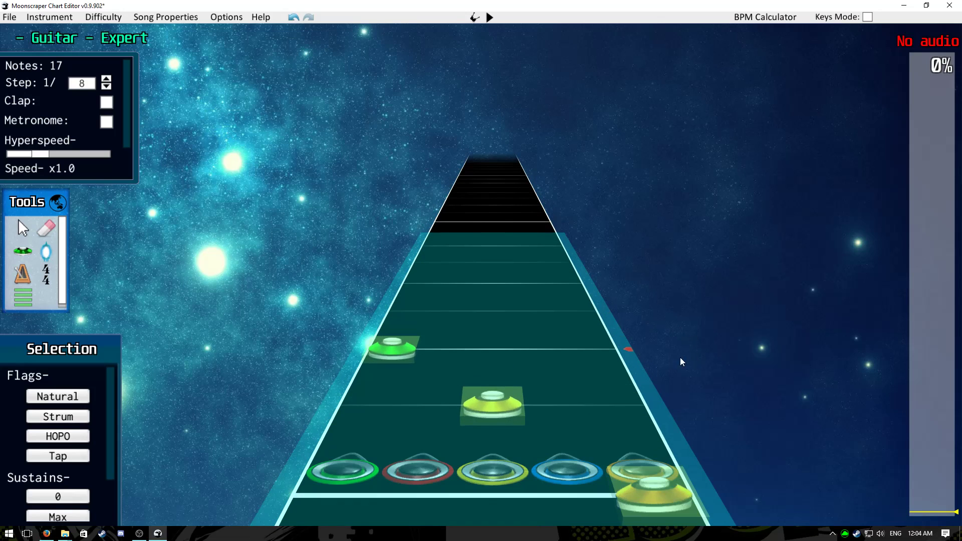
- Paste the pattern twice further along, bringing the chart to 49 notes
key(ctrl+v)
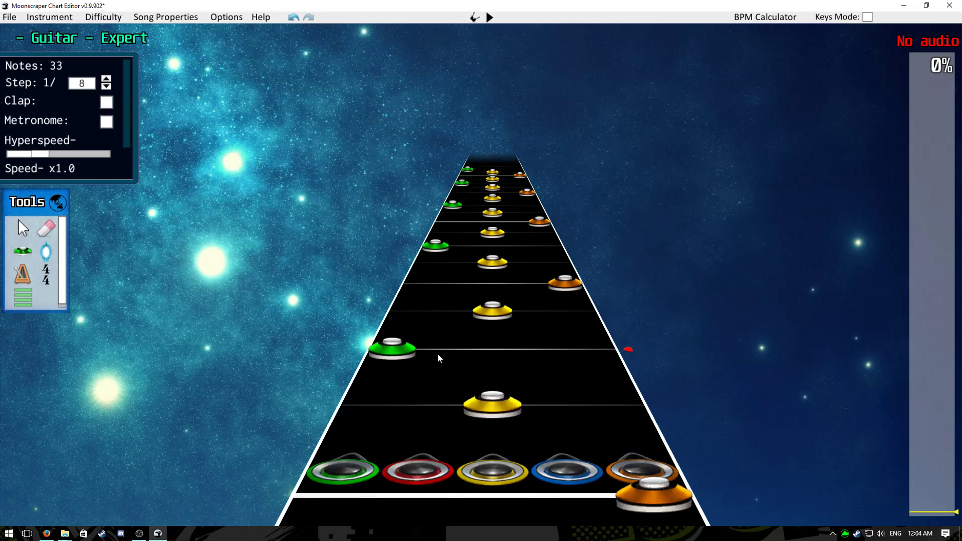
scroll(575, 391, up, 1)
scroll(576, 391, up, 1)
key(ctrl+v)
scroll(579, 380, up, 3)
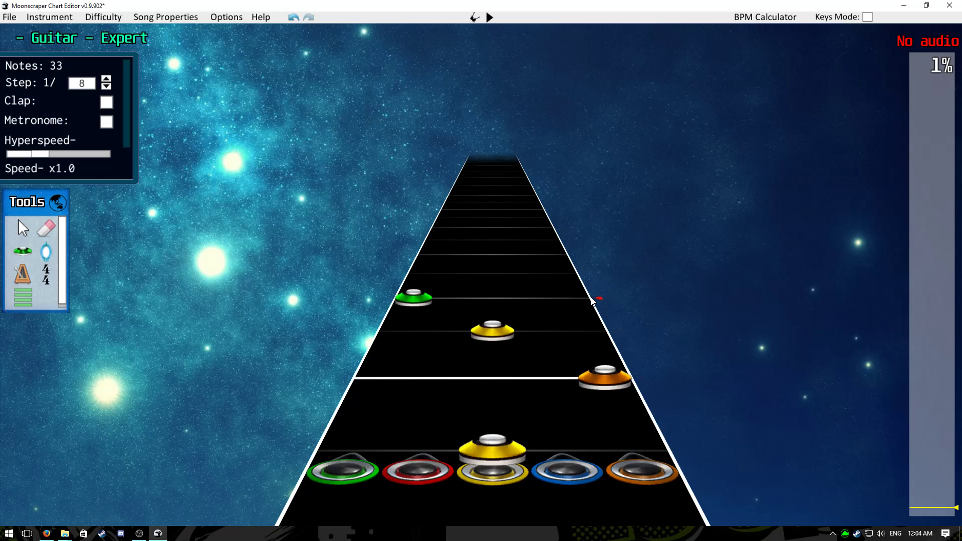
scroll(592, 299, down, 1)
drag(931, 423, 922, 536)
- Look through the editor settings and close them
click(234, 23)
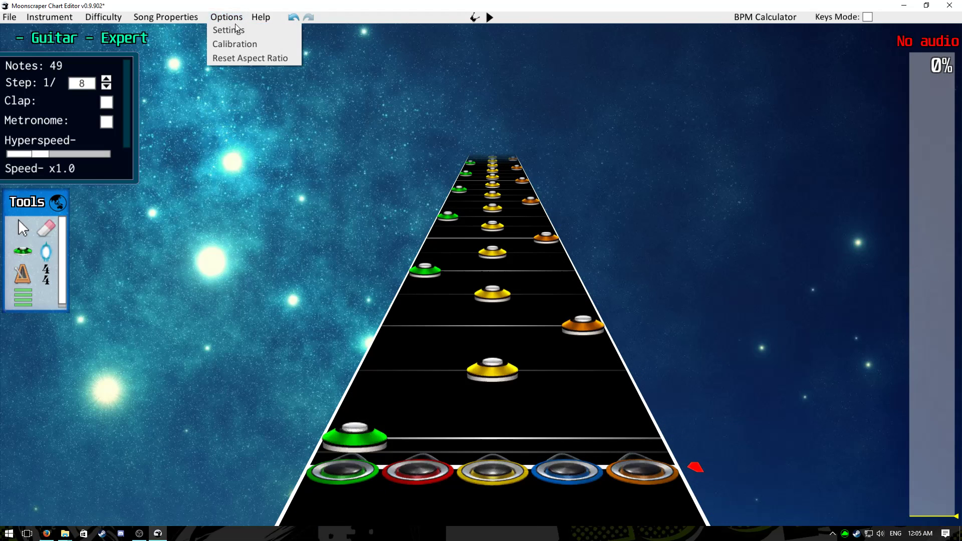
click(233, 32)
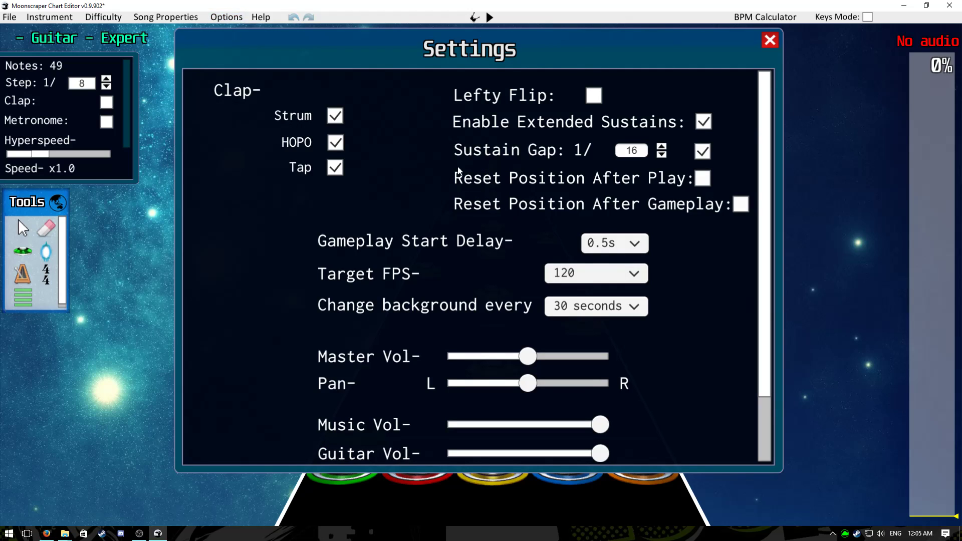
scroll(458, 170, down, 3)
click(769, 40)
- In Song Properties, remove the guitar audio and load guitar.ogg as song audio
click(187, 19)
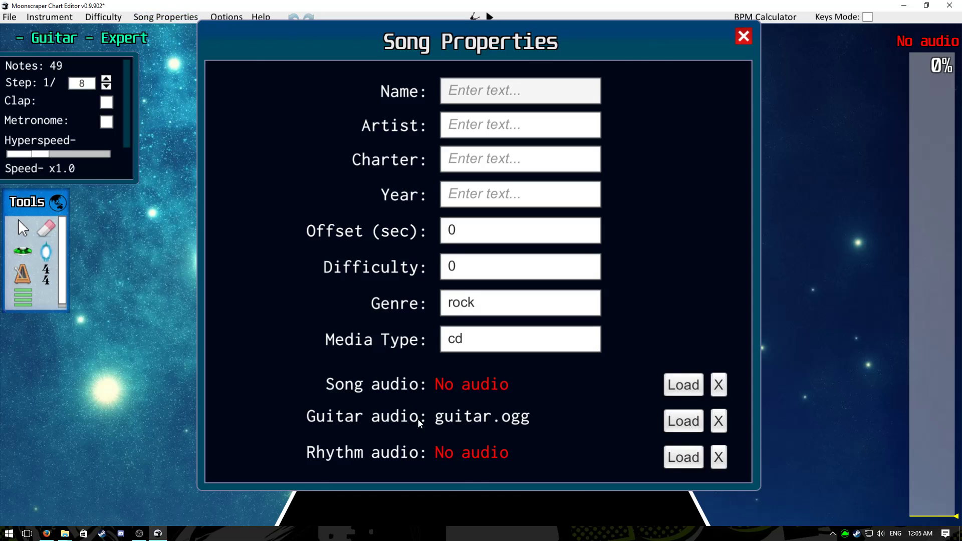
click(721, 422)
click(673, 388)
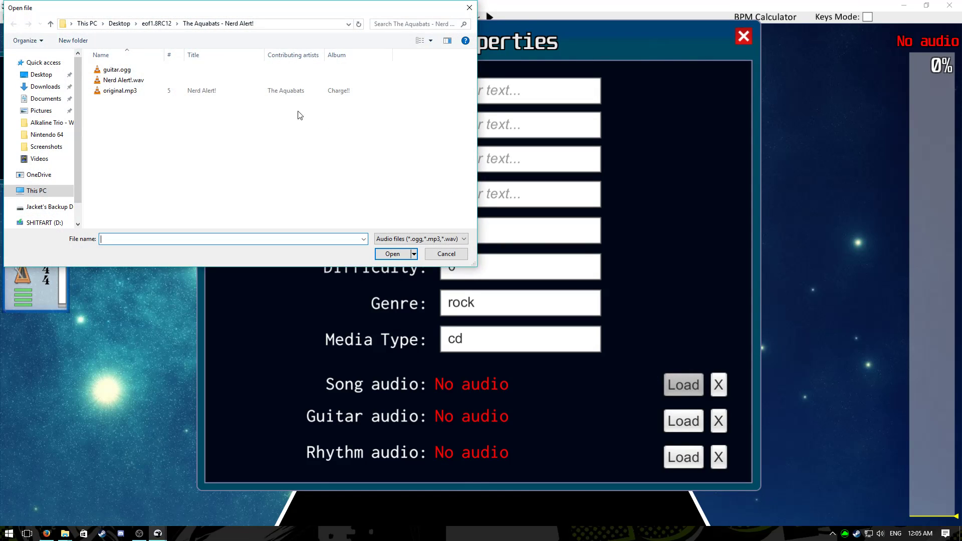
double_click(115, 70)
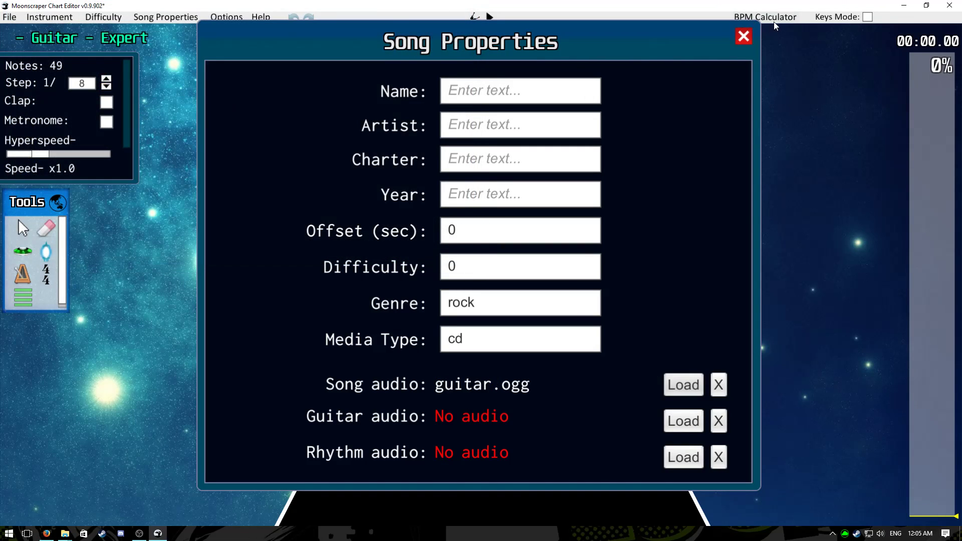
click(744, 36)
mouse_move(916, 474)
mouse_down()
mouse_move(928, 374)
mouse_move(927, 517)
mouse_up()
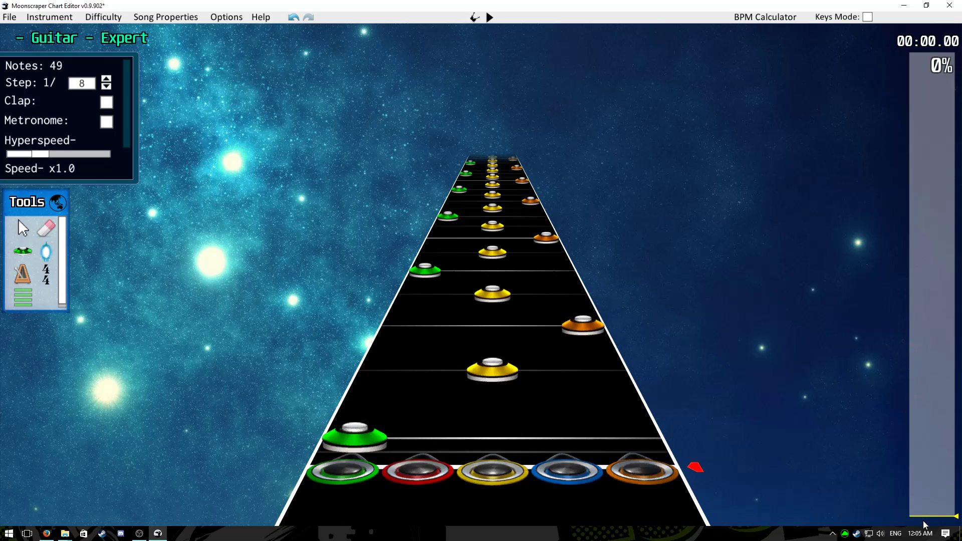
- Switch to tempo-and-section editing and add an 'Intro' section at the song start
scroll(119, 146, down, 3)
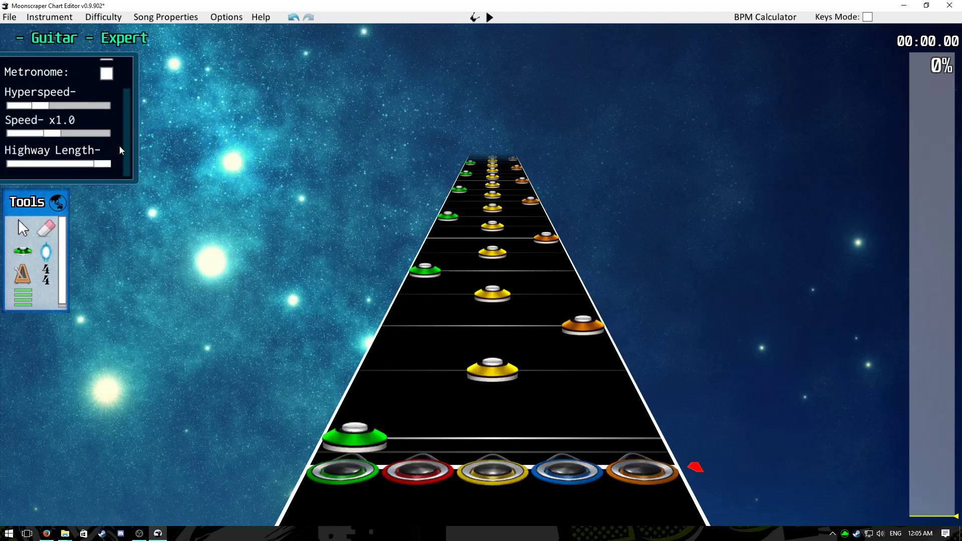
scroll(119, 150, up, 3)
scroll(746, 381, up, 3)
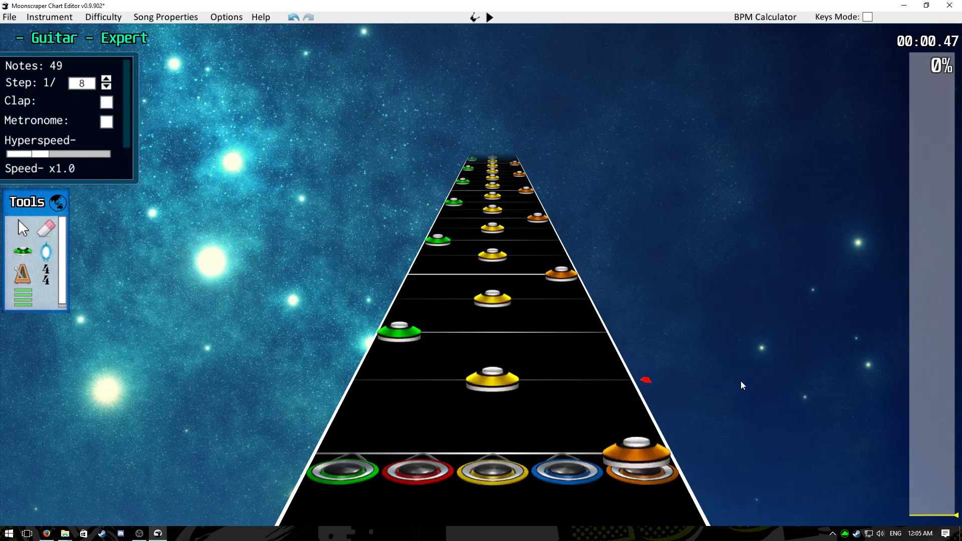
scroll(740, 381, down, 3)
key(g)
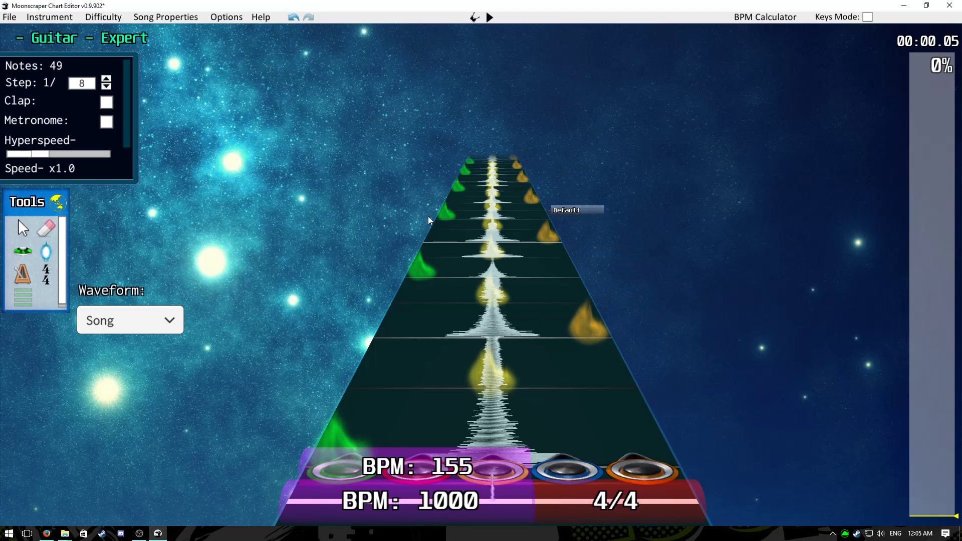
scroll(648, 326, up, 1)
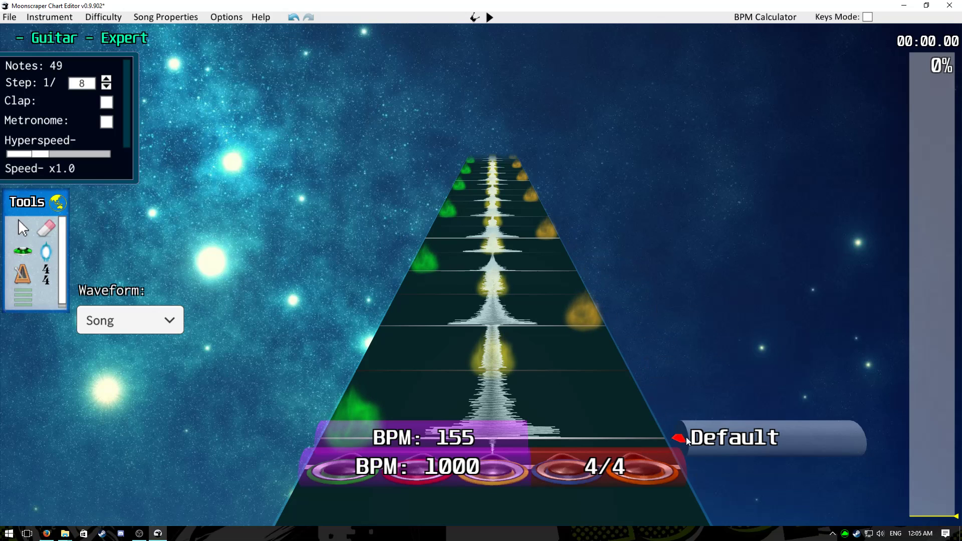
click(687, 437)
click(91, 406)
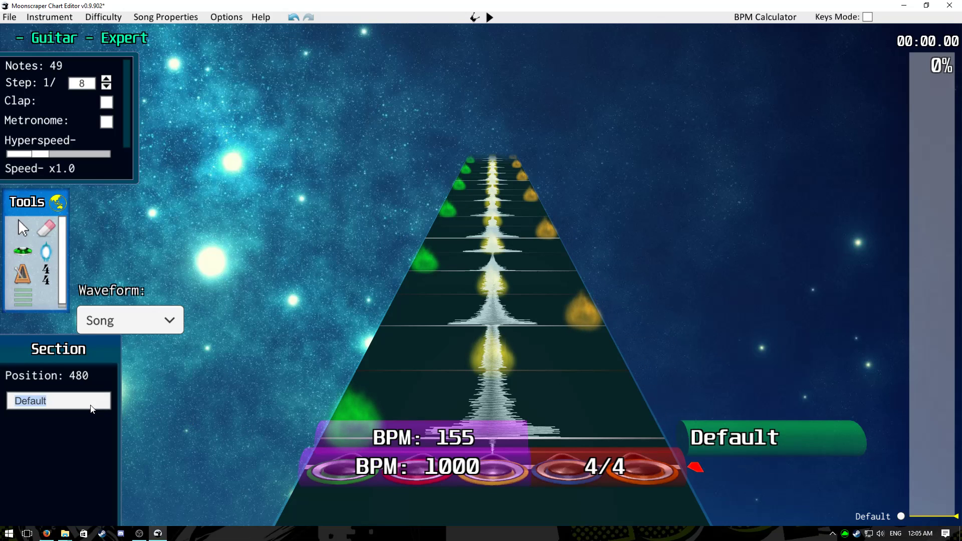
text(Intro)
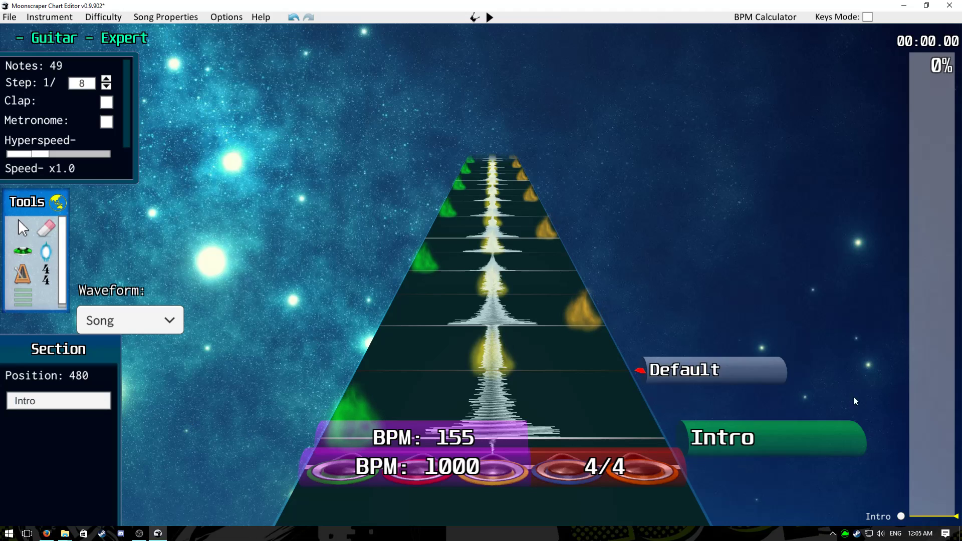
- Add a 'Test Marker' section about 36 seconds into the song
drag(939, 427, 936, 429)
click(663, 398)
click(87, 407)
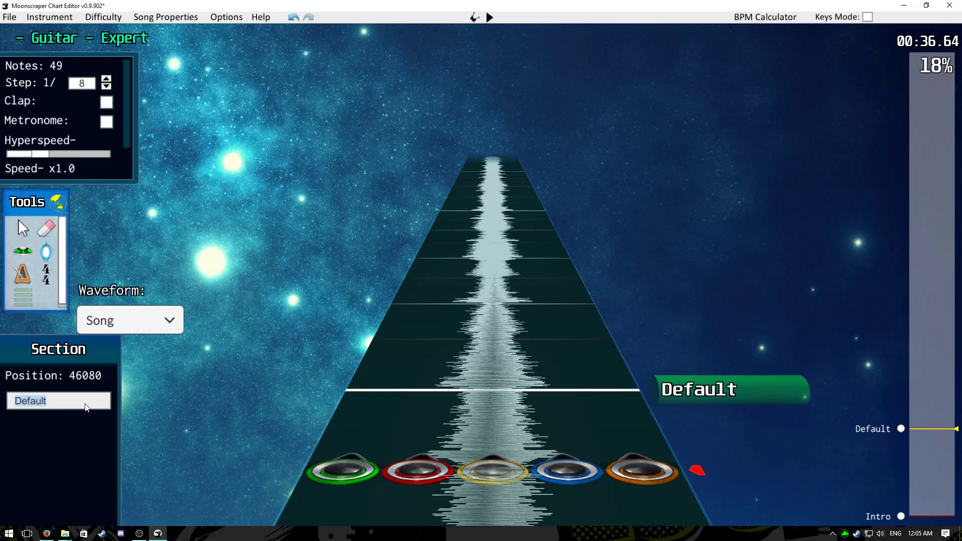
text(Test Marker)
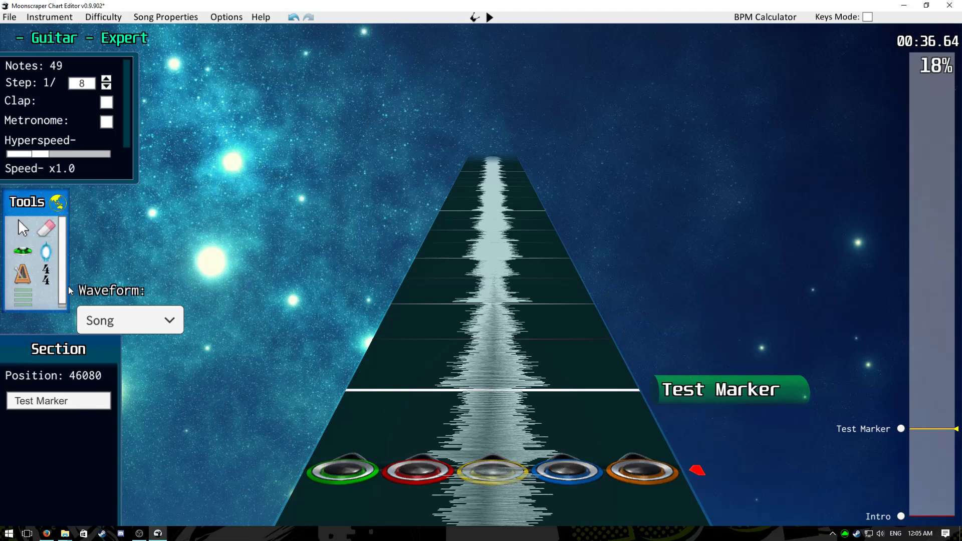
- Return to note editing and jump between the Intro and Test Marker sections
click(57, 205)
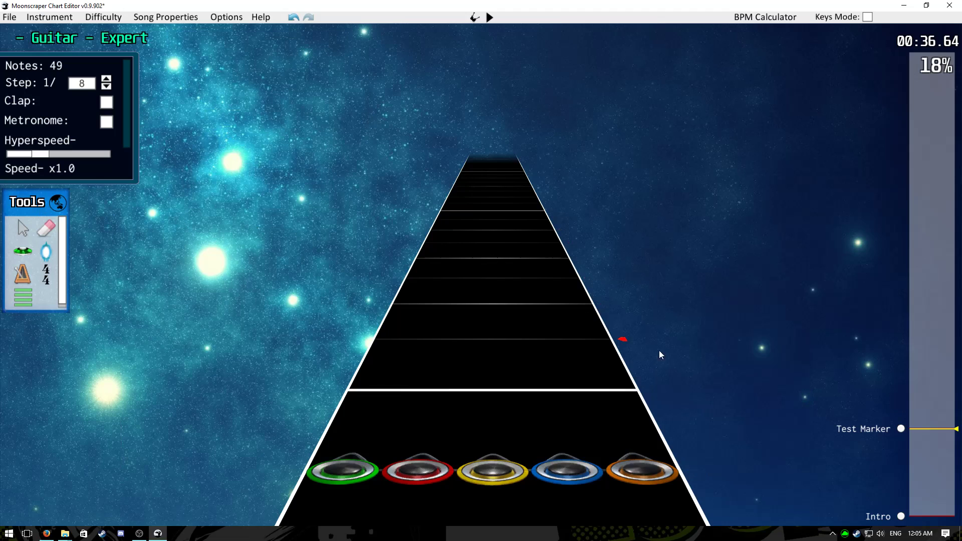
click(902, 517)
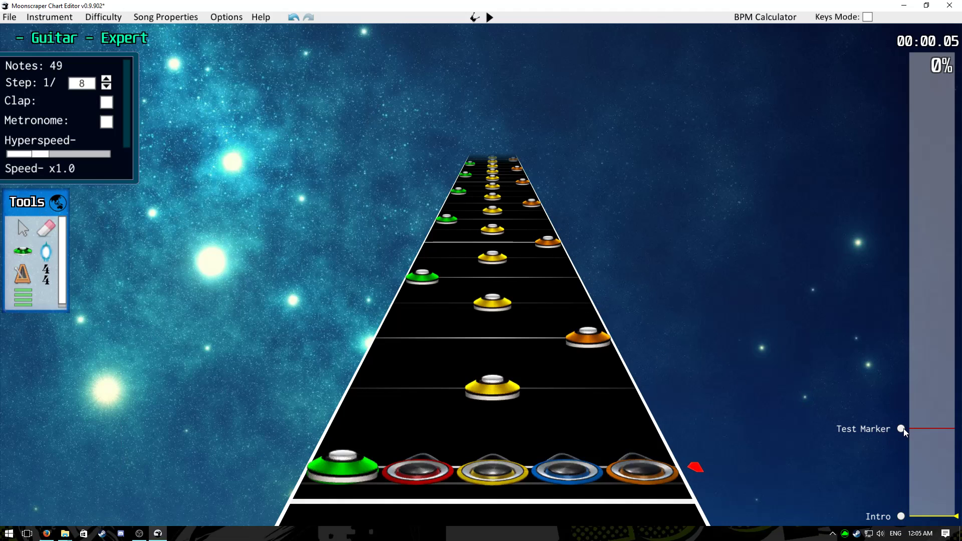
click(903, 429)
click(901, 516)
click(901, 429)
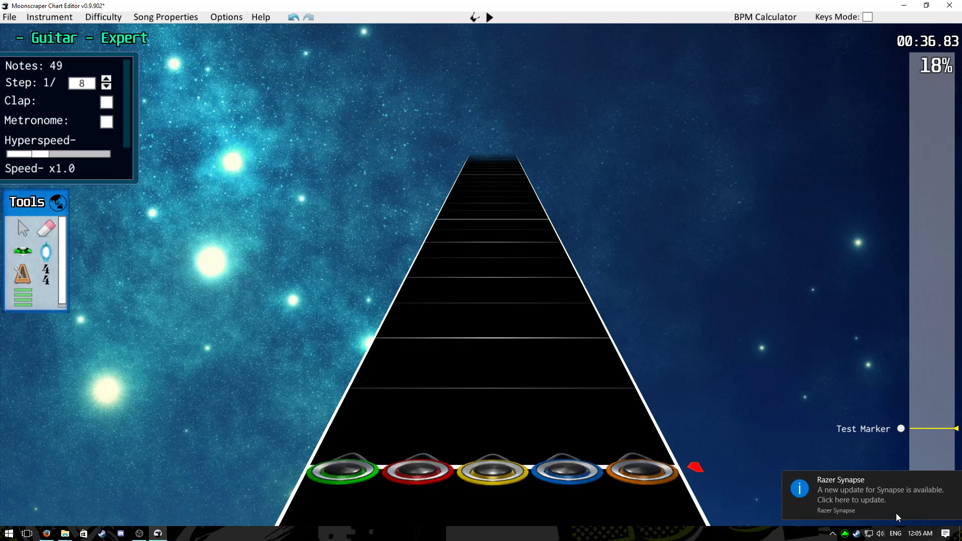
click(954, 480)
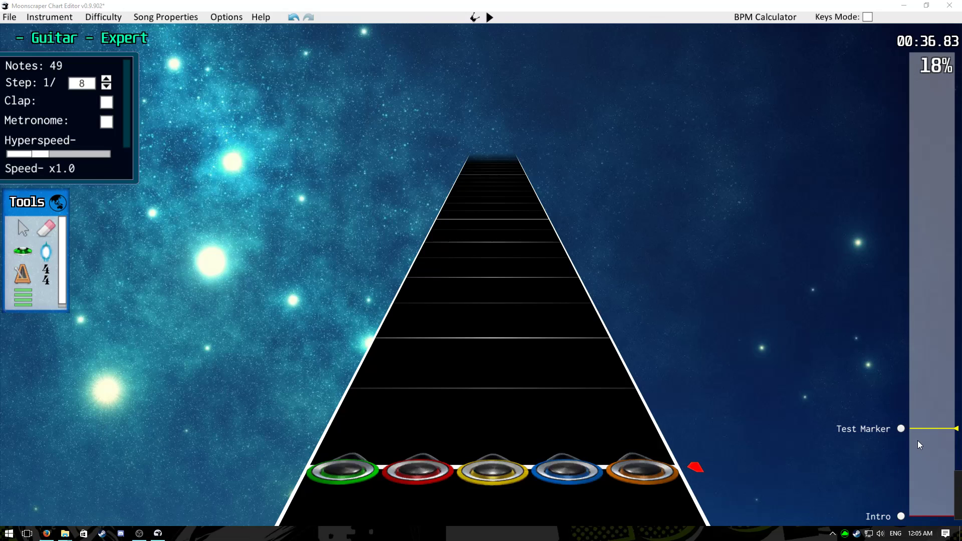
click(902, 517)
- Open the user manual from the Help menu, skim it, and close it
click(226, 17)
click(260, 18)
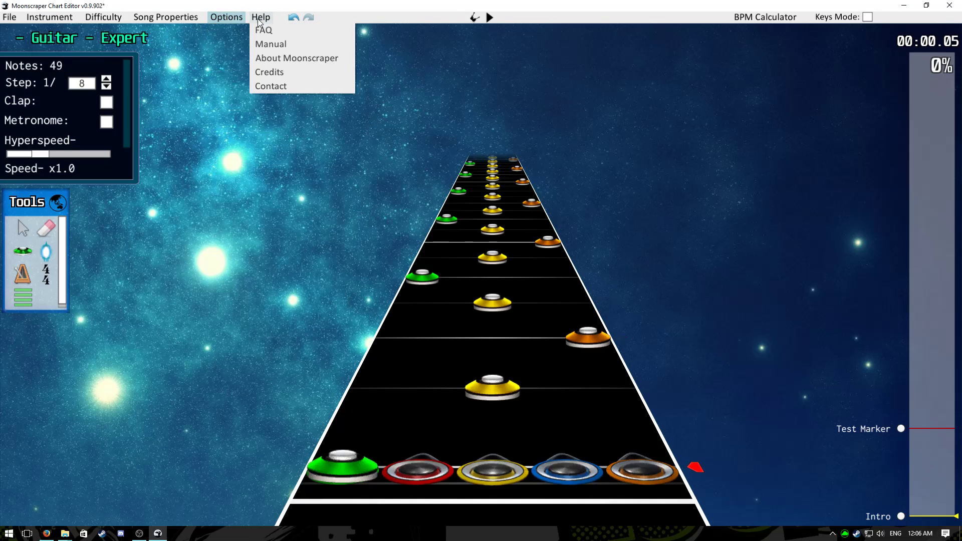
click(277, 45)
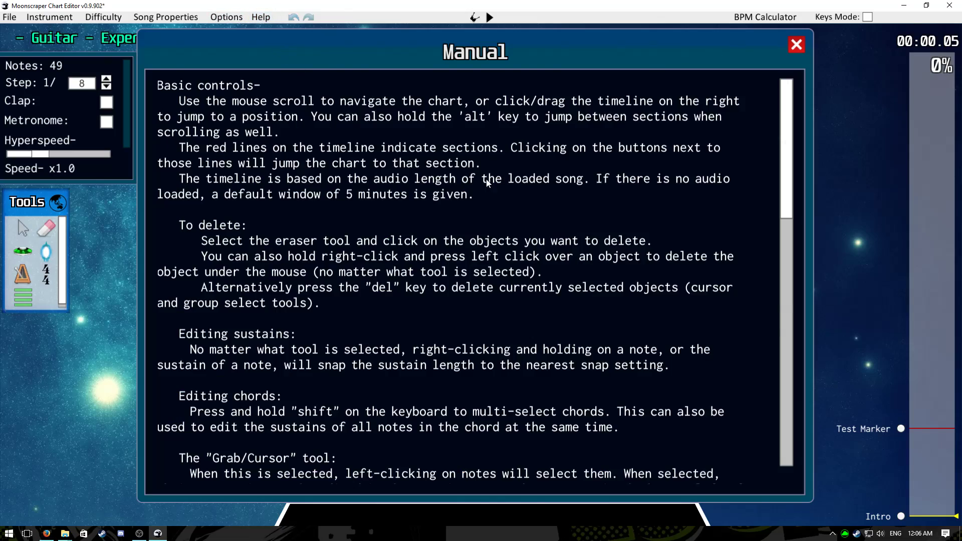
scroll(506, 185, down, 10)
scroll(497, 191, up, 1)
scroll(518, 190, up, 5)
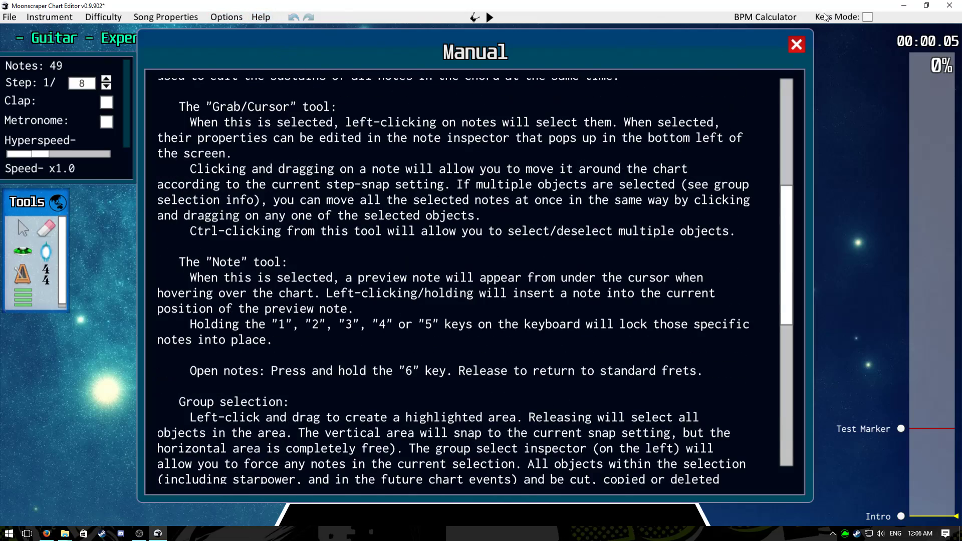
click(797, 45)
- Preview playback, then turn on Keys Mode and try fret keys 3, 5 and 1 on the opening note
key(space)
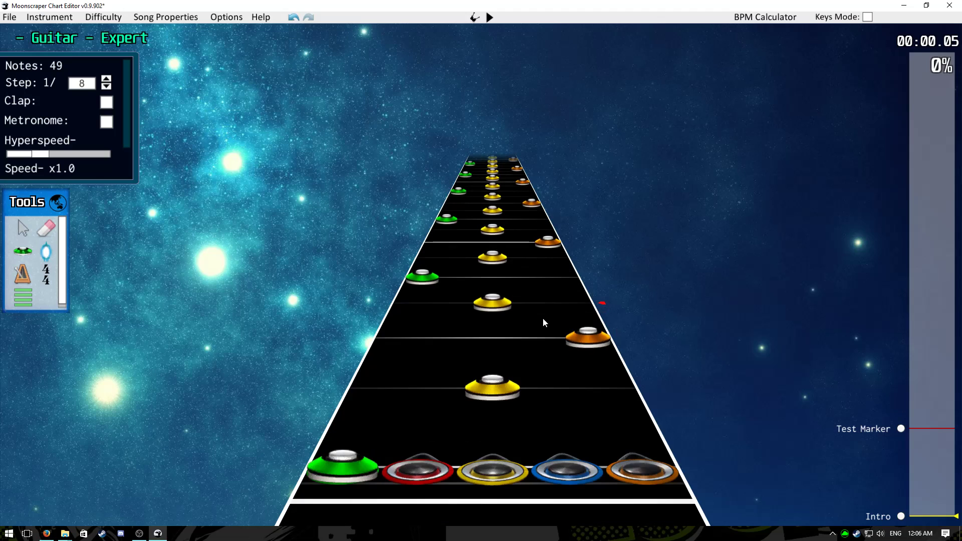
key(space)
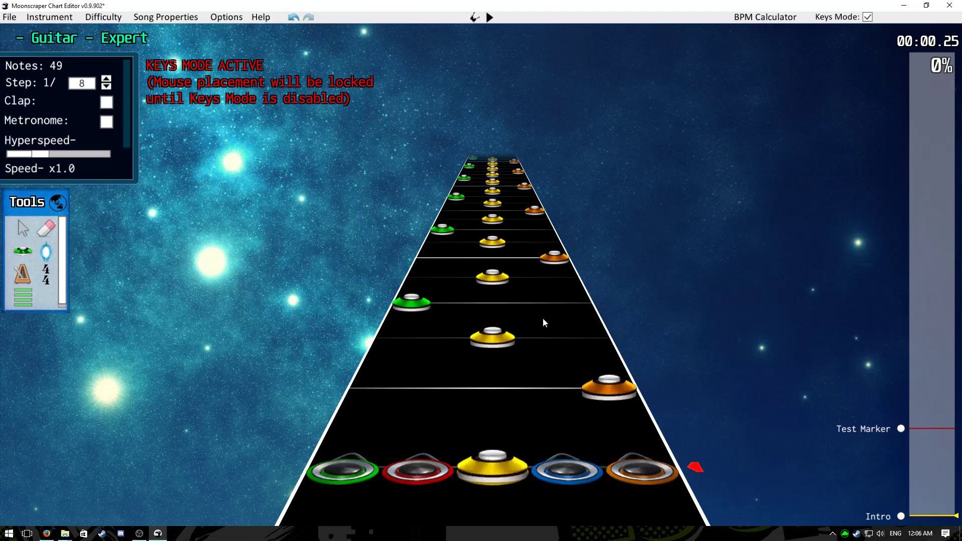
key(space)
key(grave)
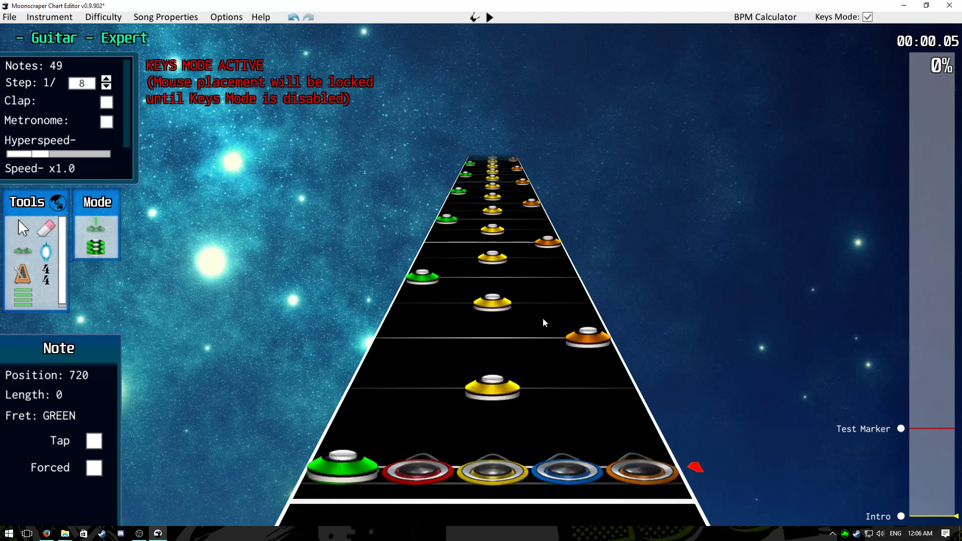
key(3)
key(5)
key(1)
key(5)
key(1)
key(3)
- Look over Options > Settings, then scroll to extend the opening notes' sustains
click(227, 17)
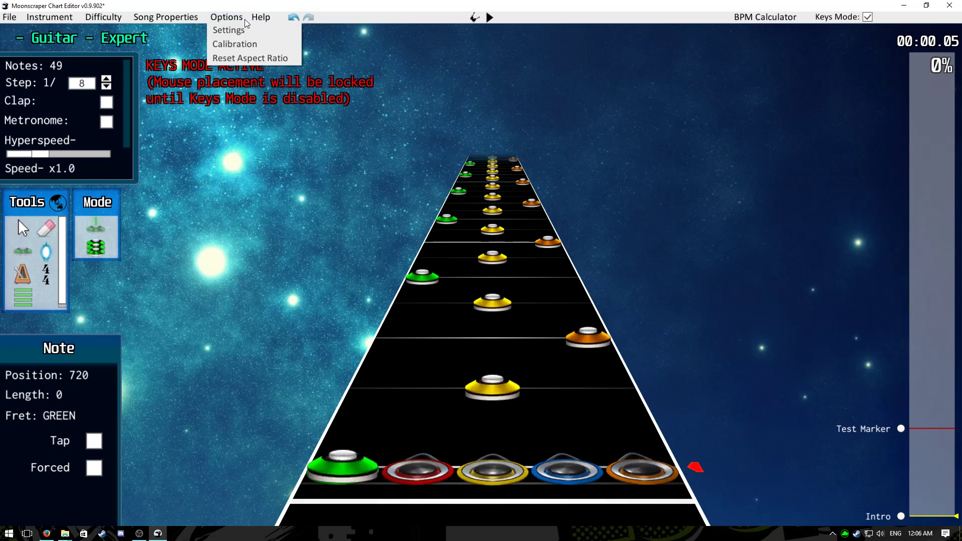
click(236, 29)
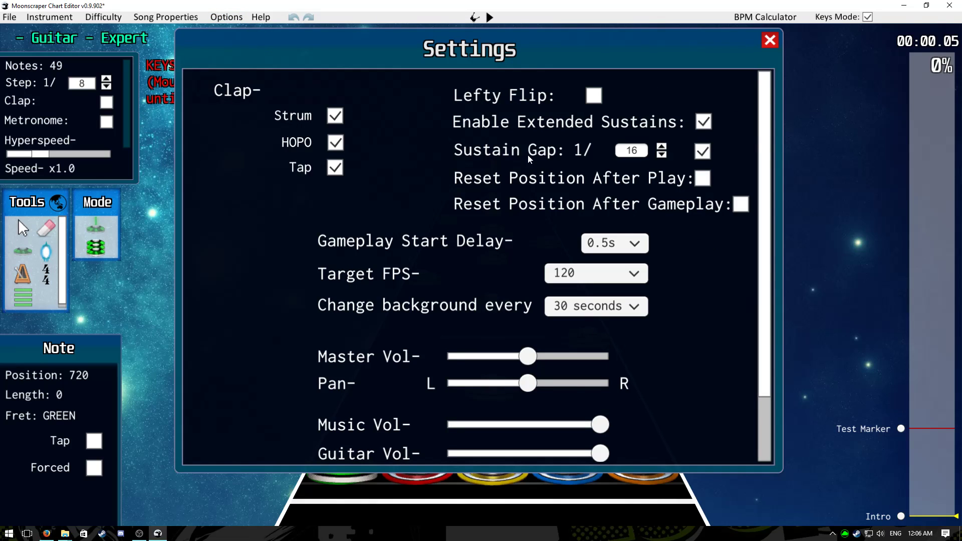
click(771, 40)
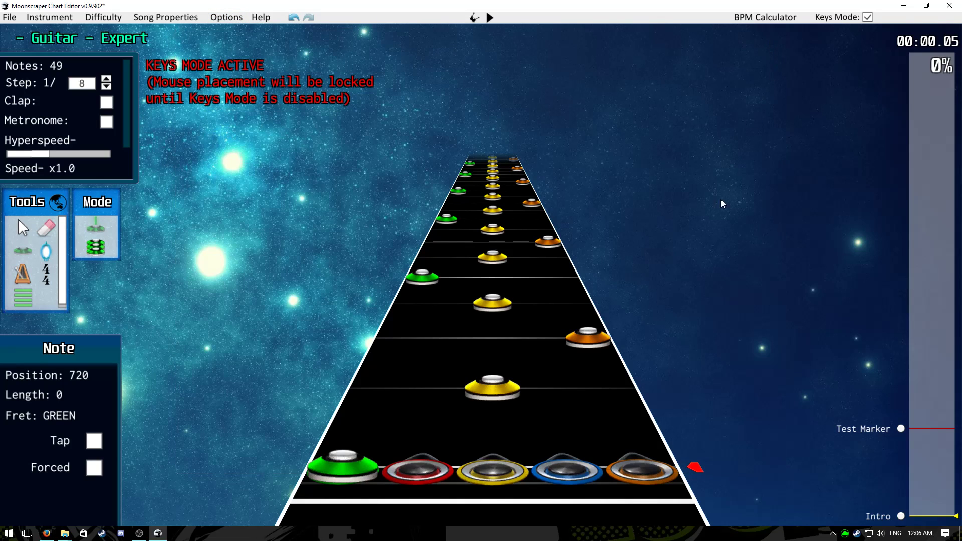
scroll(719, 216, up, 3)
scroll(719, 217, up, 2)
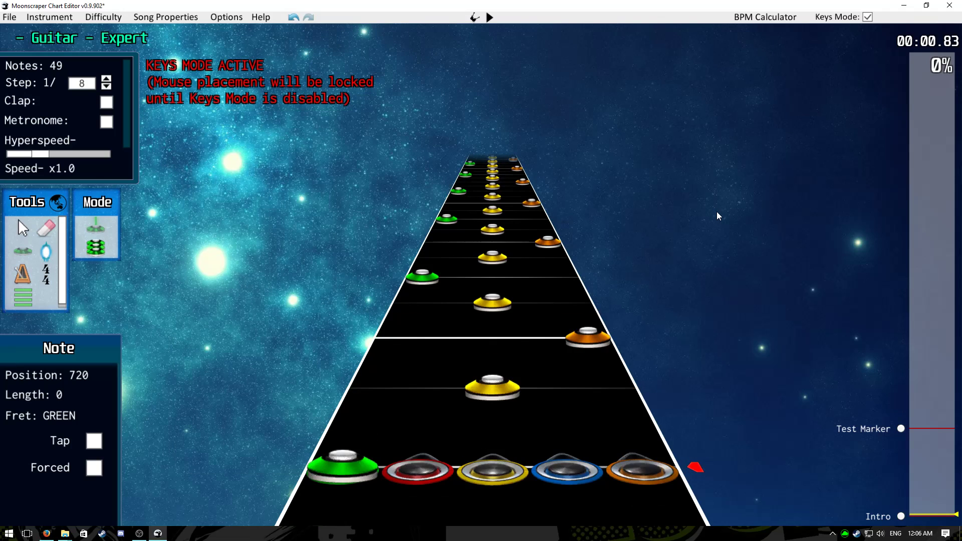
scroll(719, 216, down, 1)
scroll(719, 216, down, 3)
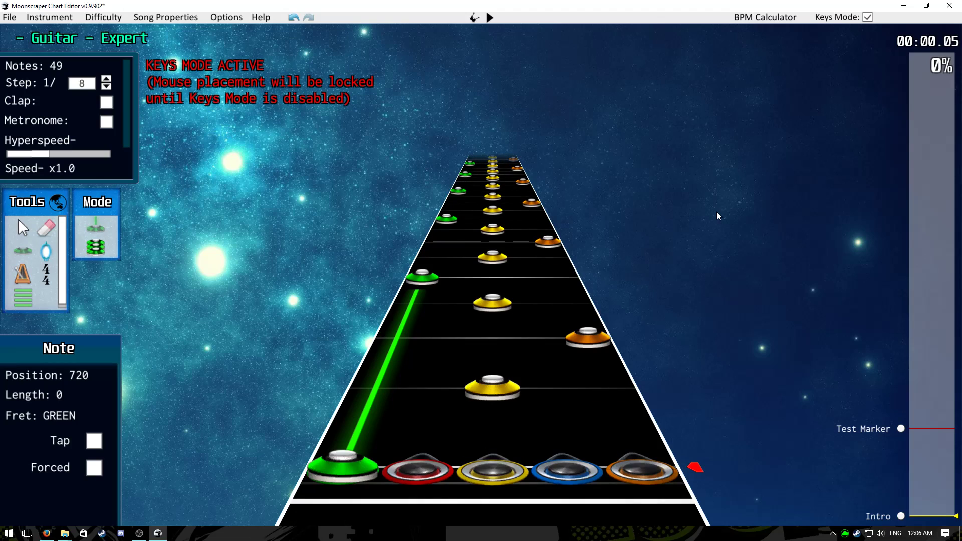
- Review Settings again, then play the chart and skip ahead through the song
click(226, 17)
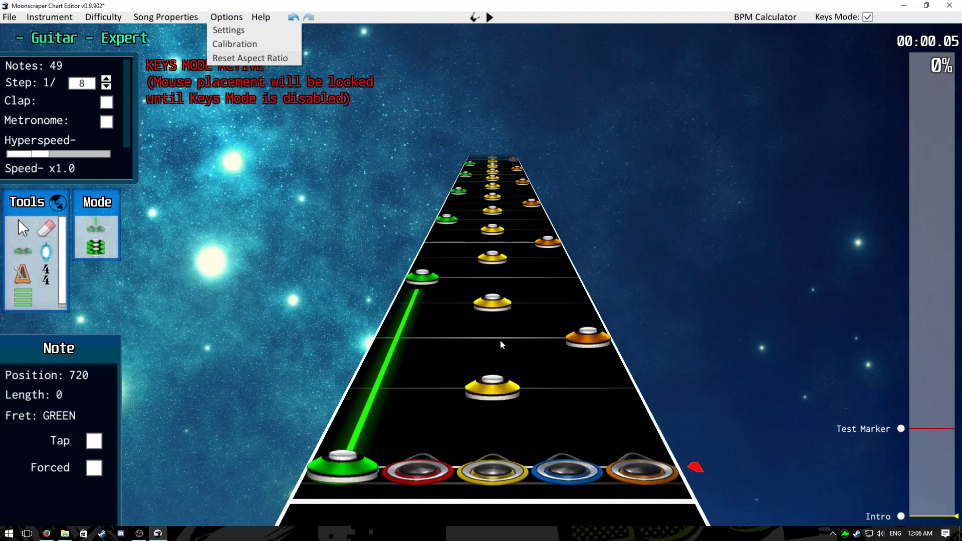
click(237, 31)
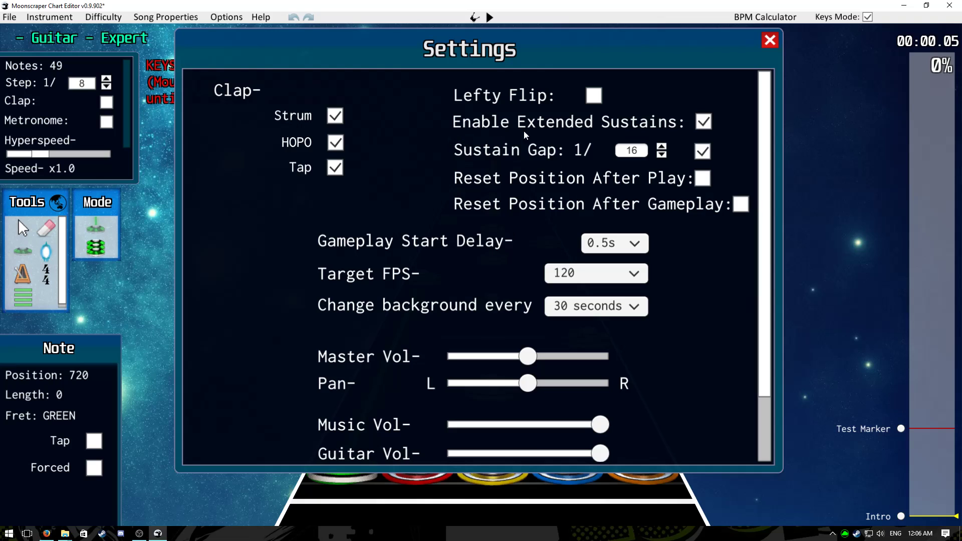
click(769, 40)
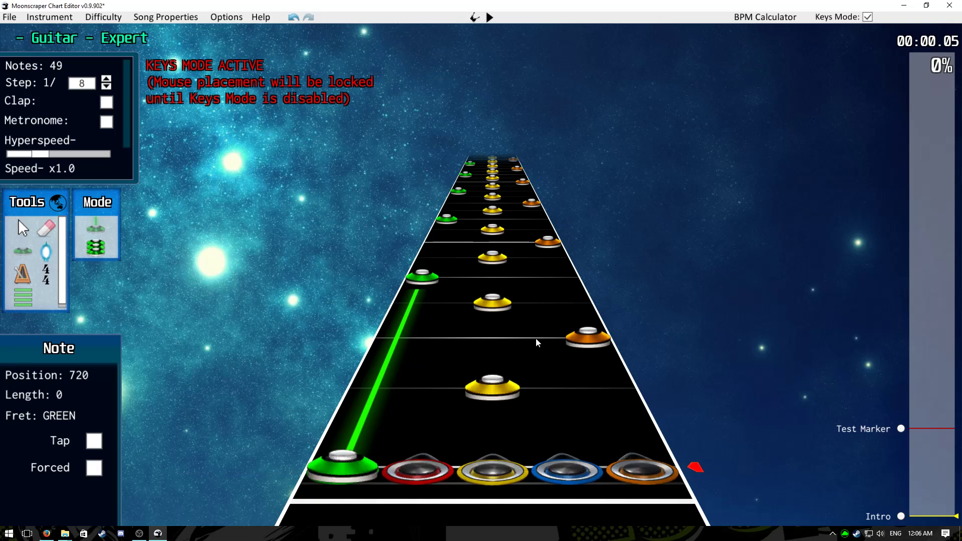
key(space)
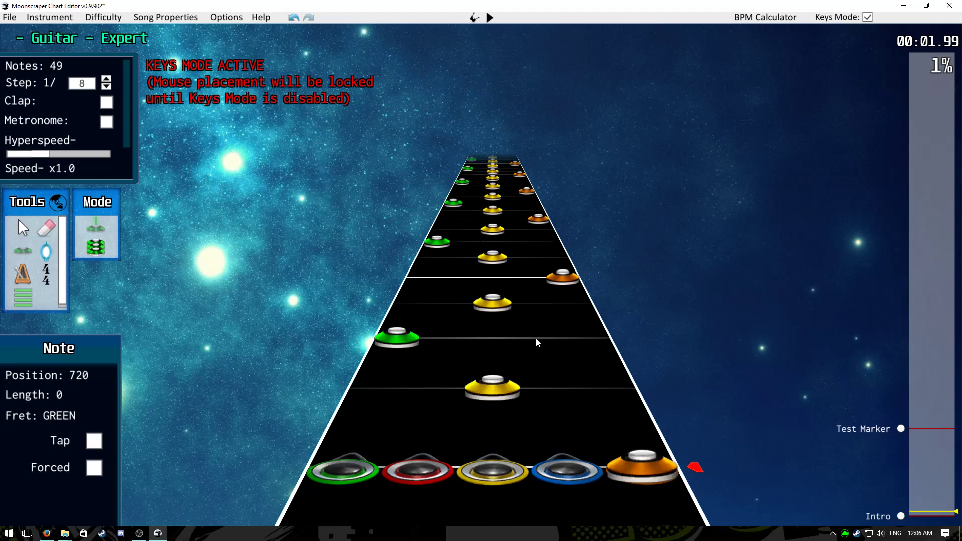
scroll(537, 343, down, 10)
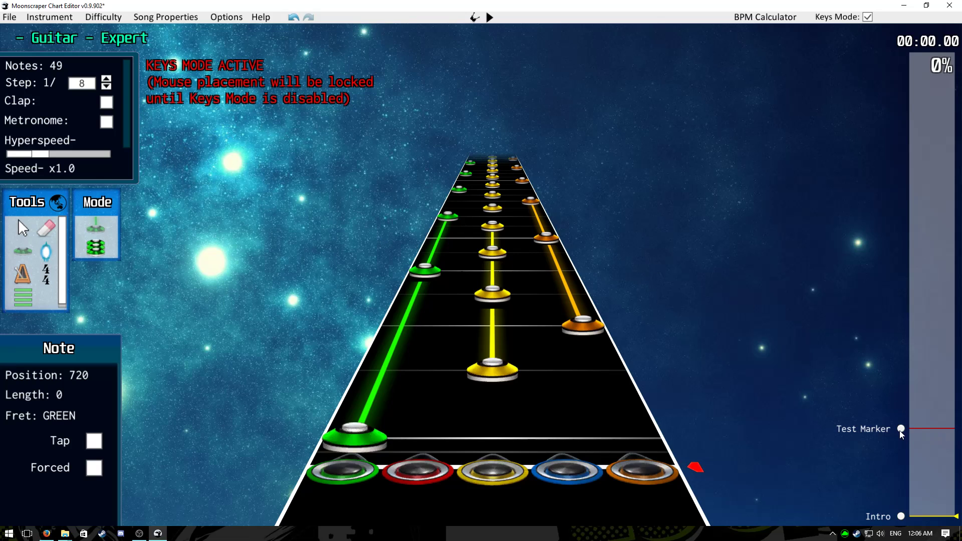
drag(941, 506, 904, 524)
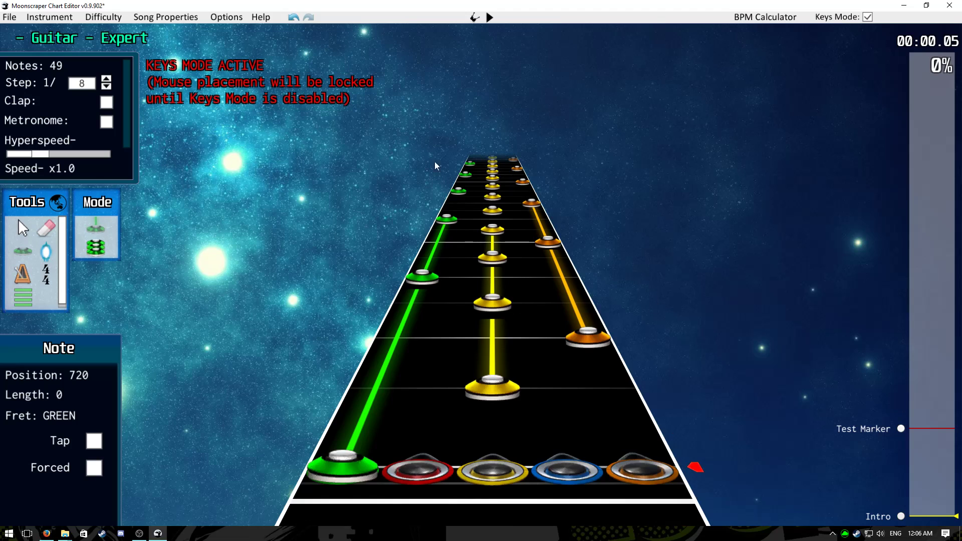
- Save the chart as 'Nerd Alert'
click(10, 17)
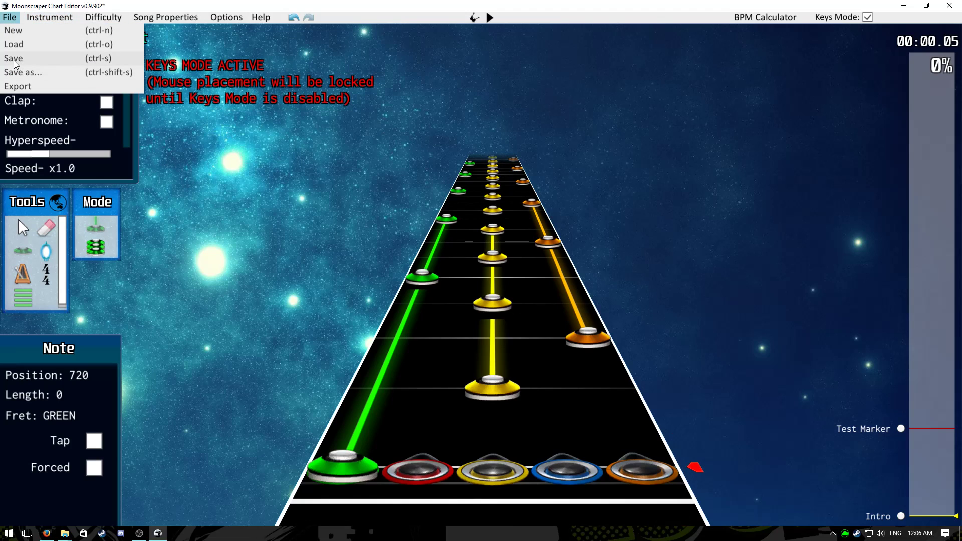
click(14, 59)
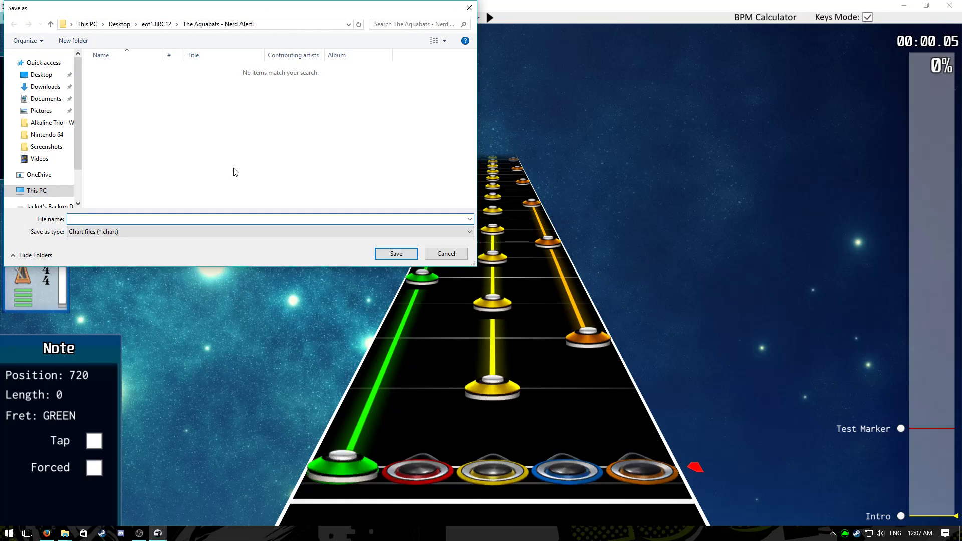
text(Nerd Alert)
key(Return)
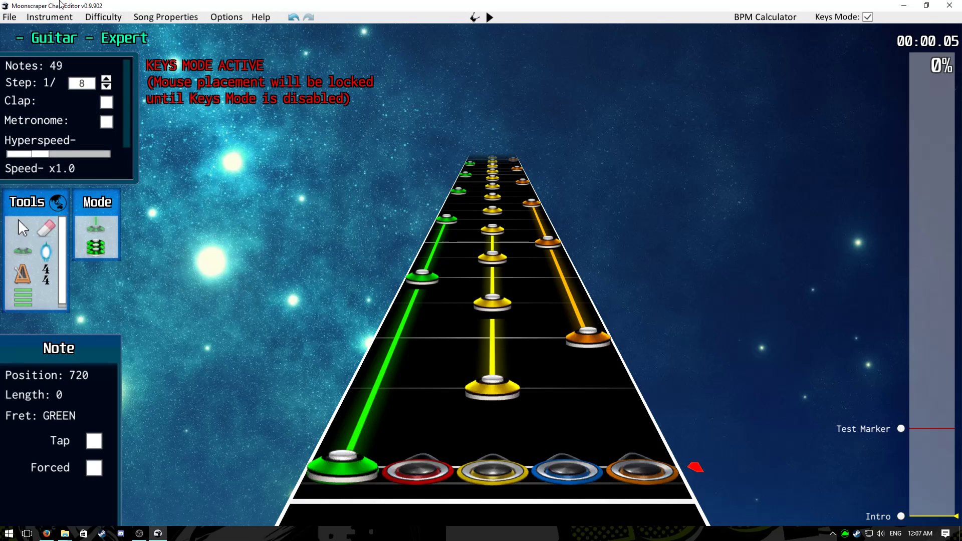
- Export a .mid copy named 'Nerd Alert.mid', removing the extra '.chart' from the name
click(9, 17)
click(15, 86)
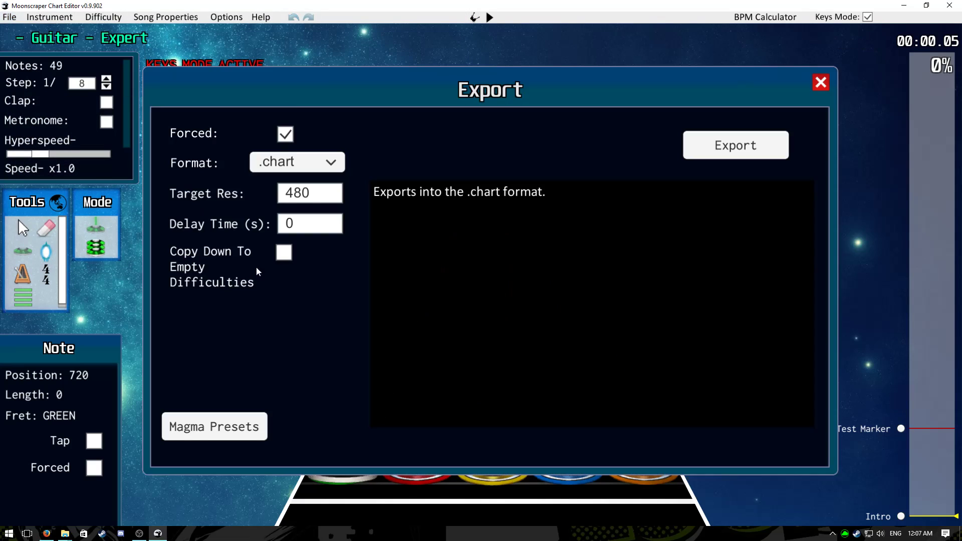
click(302, 156)
click(283, 207)
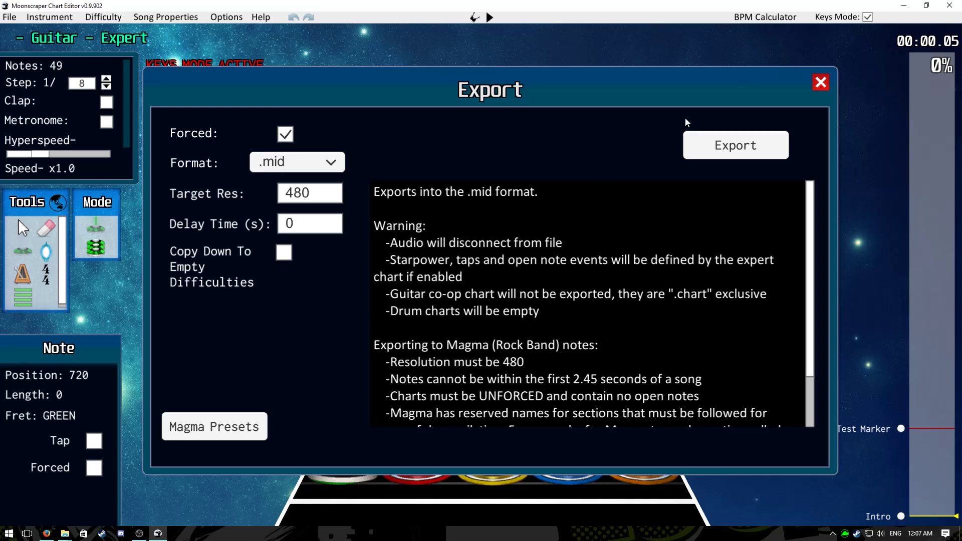
click(730, 145)
click(111, 220)
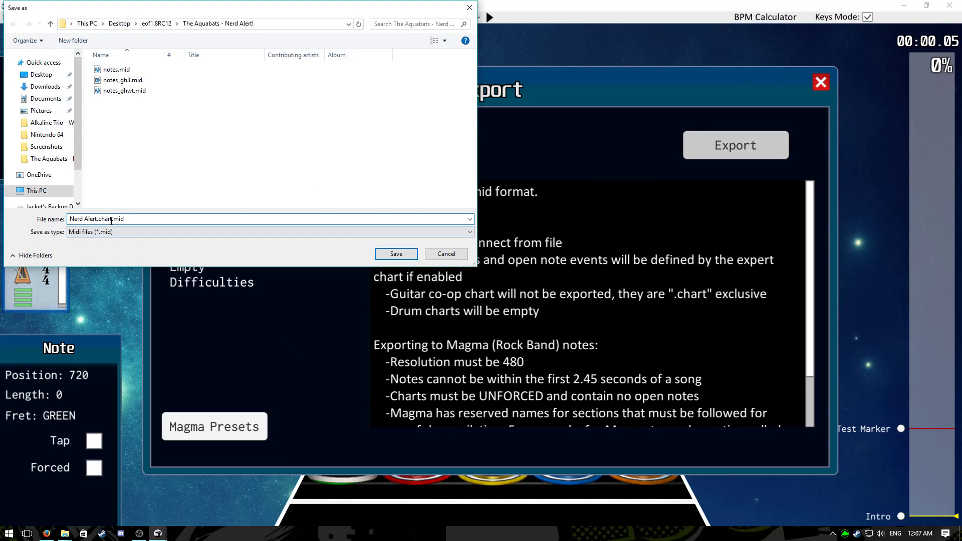
drag(111, 221, 99, 223)
key(BackSpace)
click(412, 254)
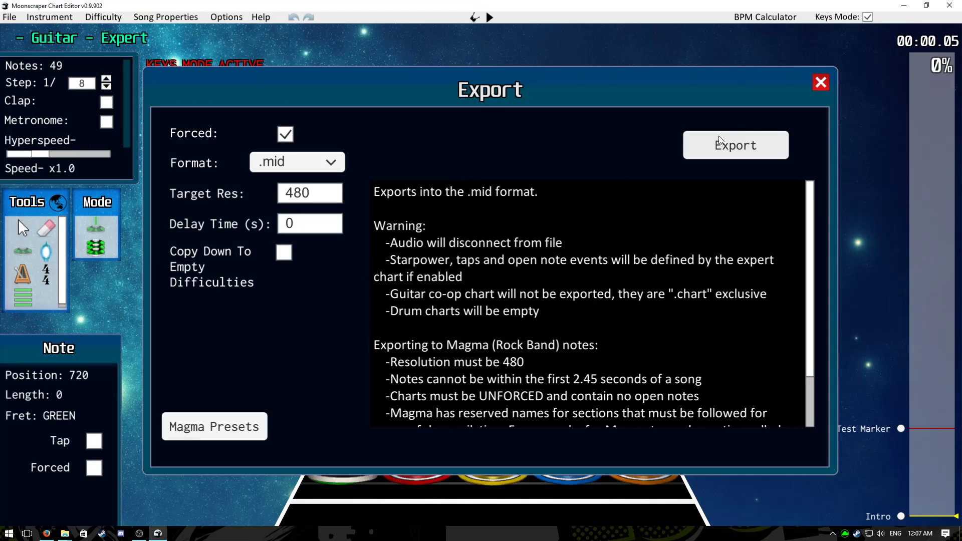
click(816, 82)
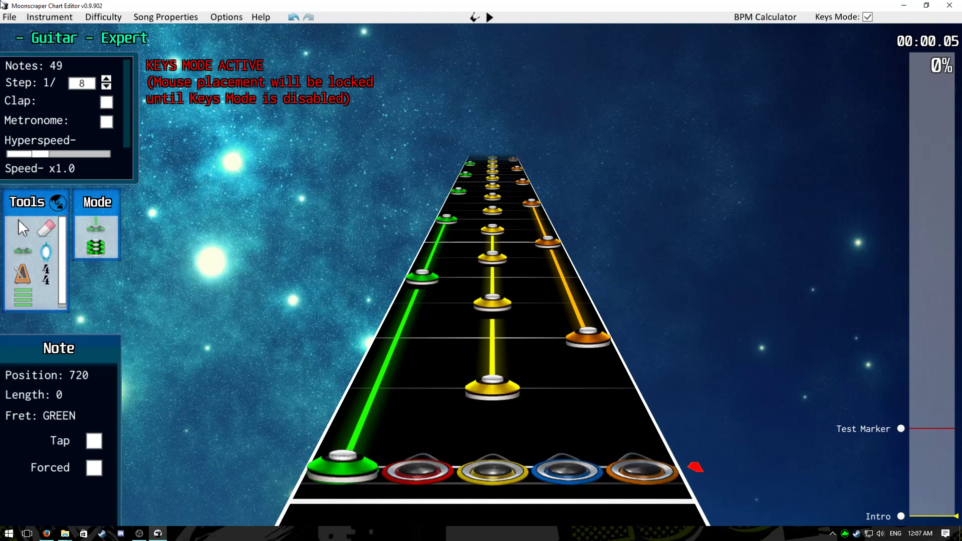
click(10, 17)
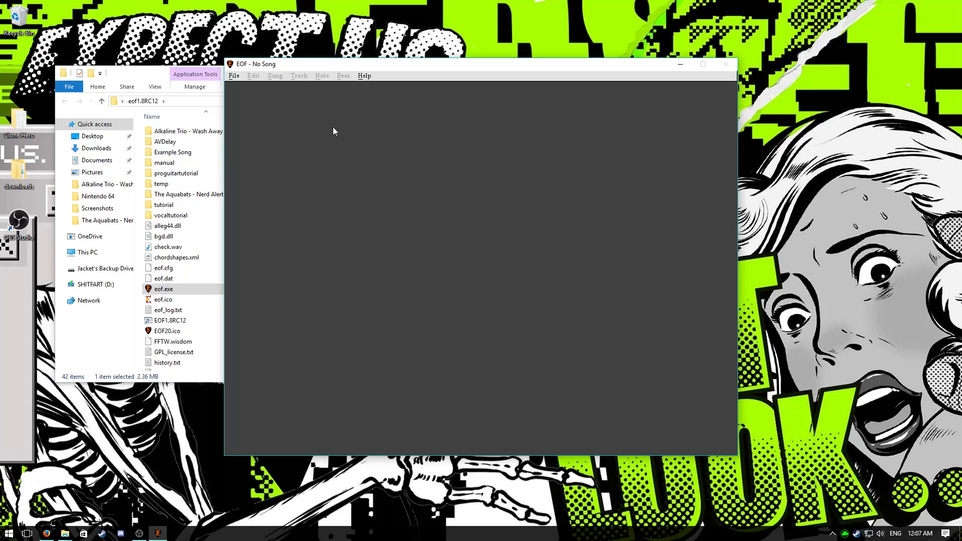
- Import Nerd Alert.mid into EOF through File > Import > MIDI
click(235, 76)
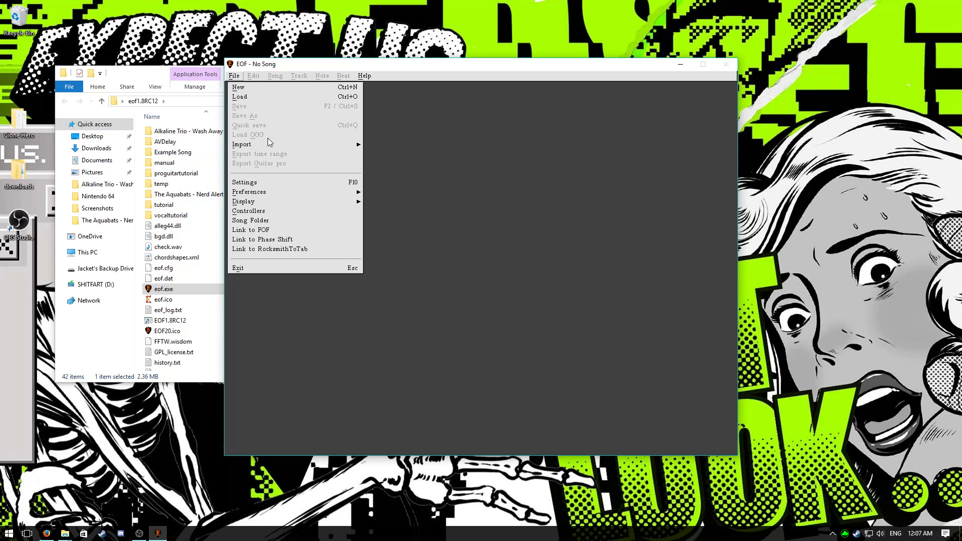
mouse_move(269, 145)
click(421, 157)
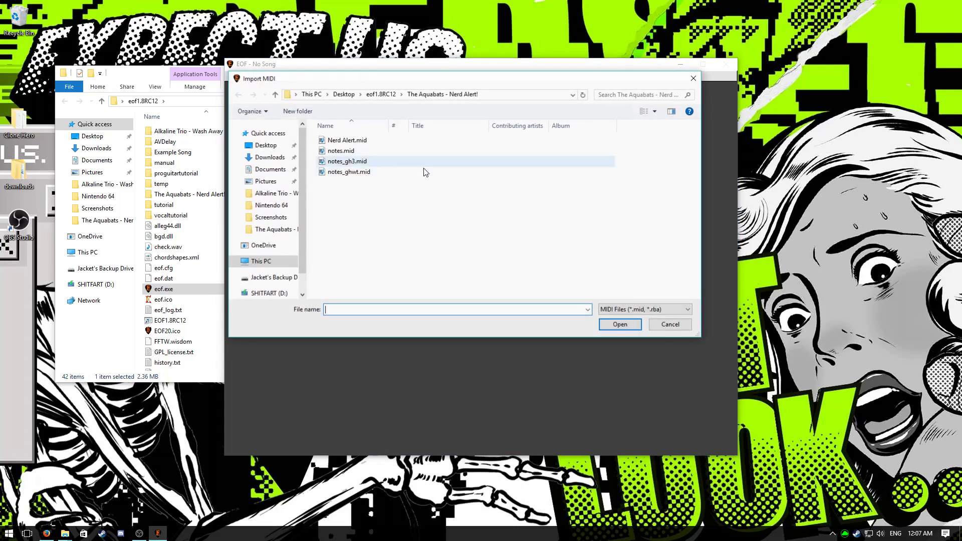
key(Up)
key(Up)
key(Return)
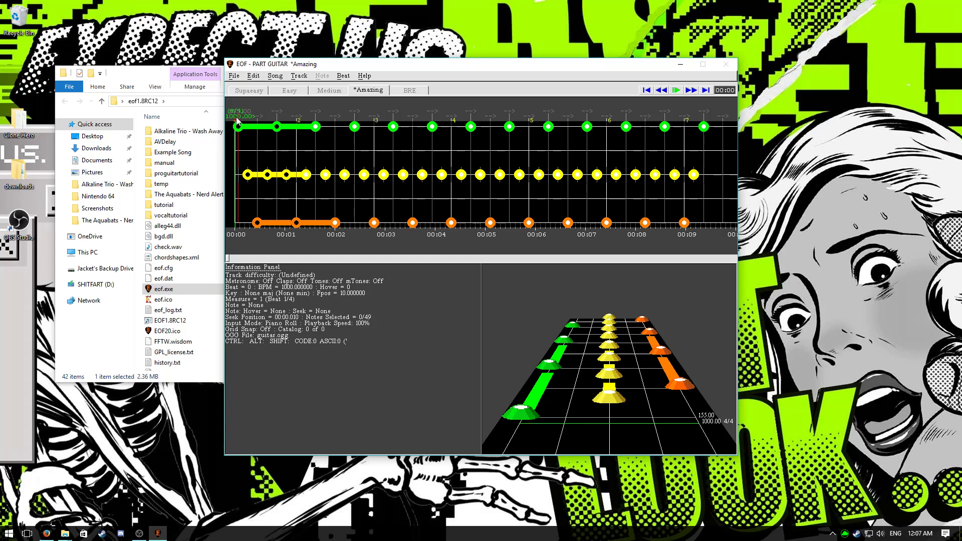
- Change the tempo from 1000 to 120 BPM
click(343, 76)
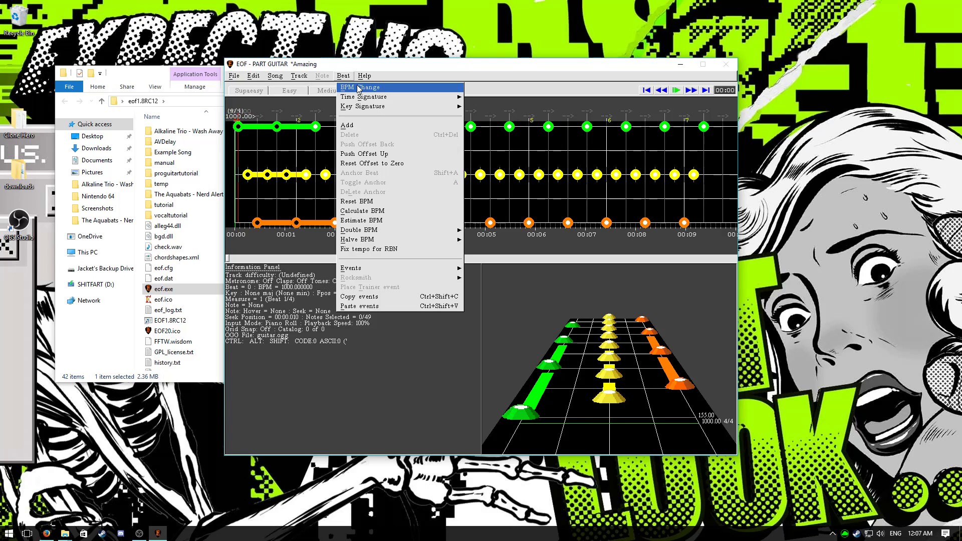
click(359, 88)
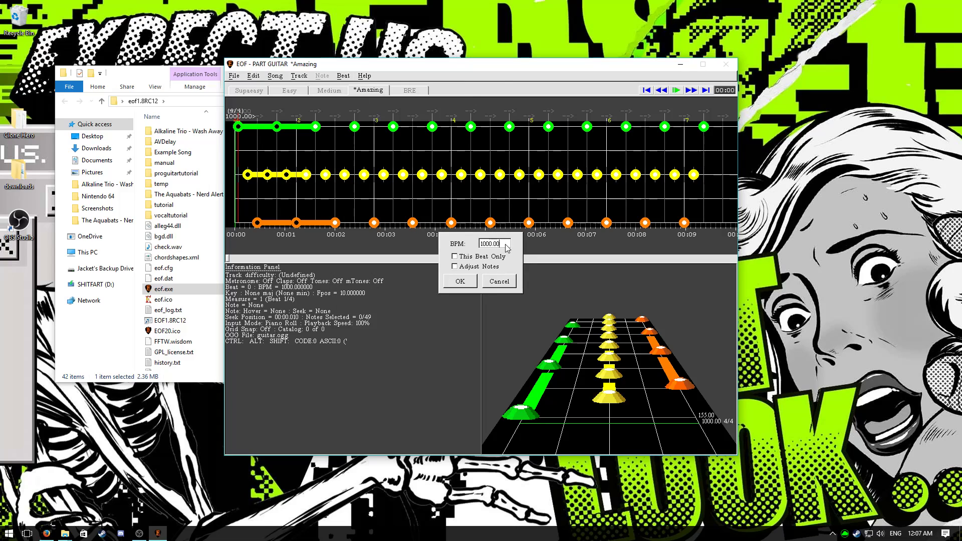
key(BackSpace)
key(BackSpace)
key(BackSpace)
key(BackSpace)
key(BackSpace)
key(BackSpace)
key(BackSpace)
text(120)
click(461, 281)
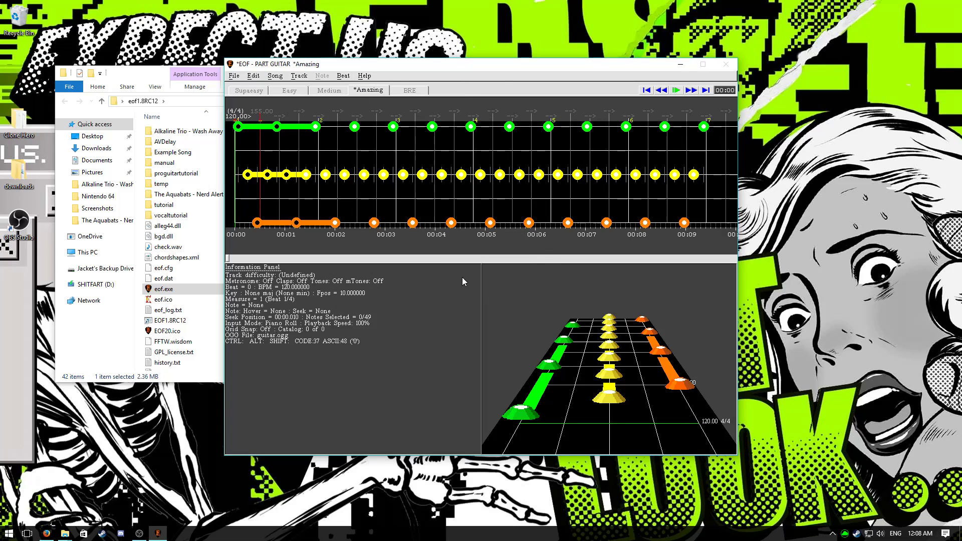
- Reset BPM to erase the other tempo changes without adjusting notes, then check the spacing
click(344, 76)
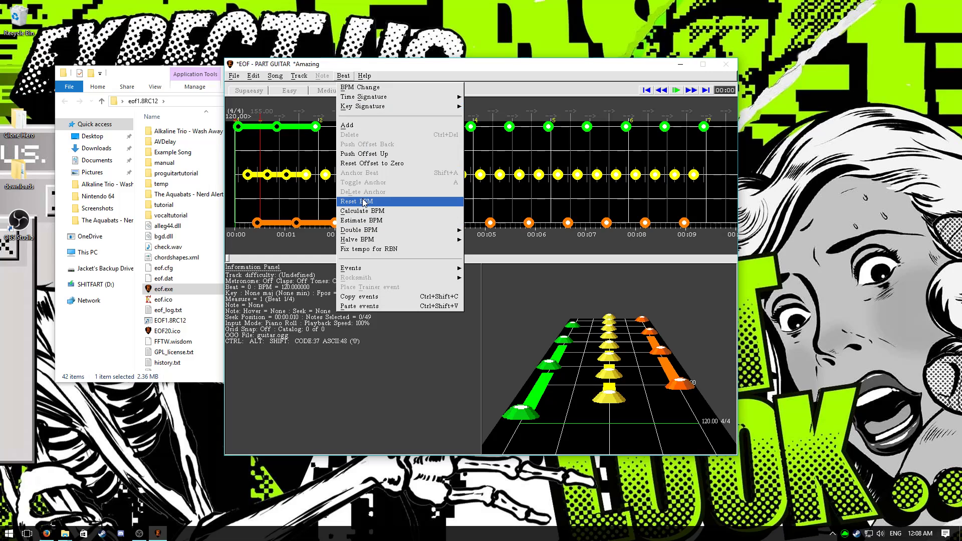
click(367, 201)
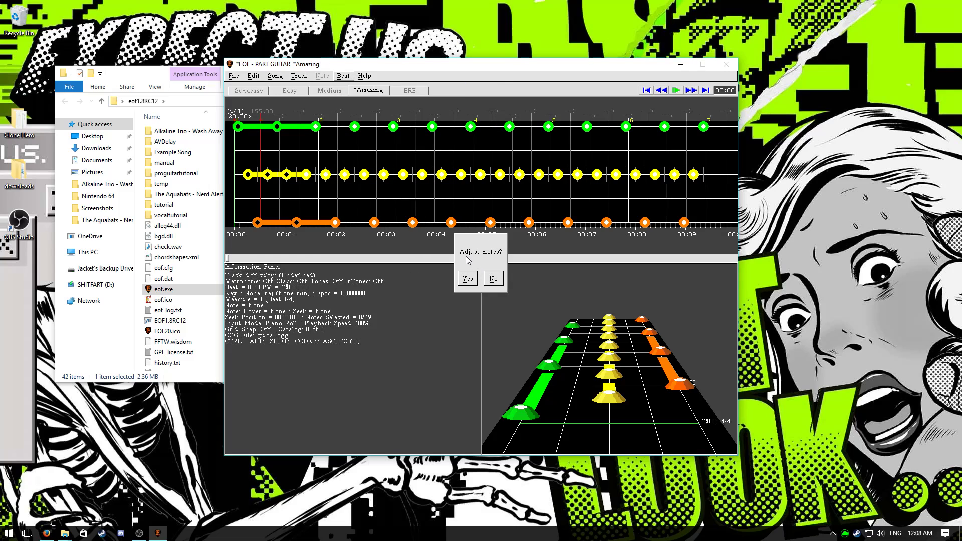
click(494, 281)
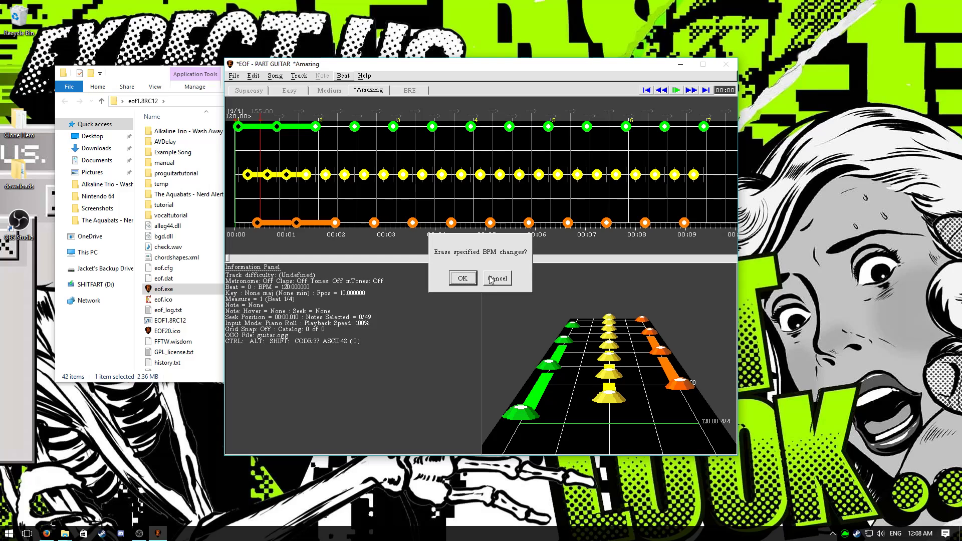
click(463, 278)
click(690, 90)
click(661, 90)
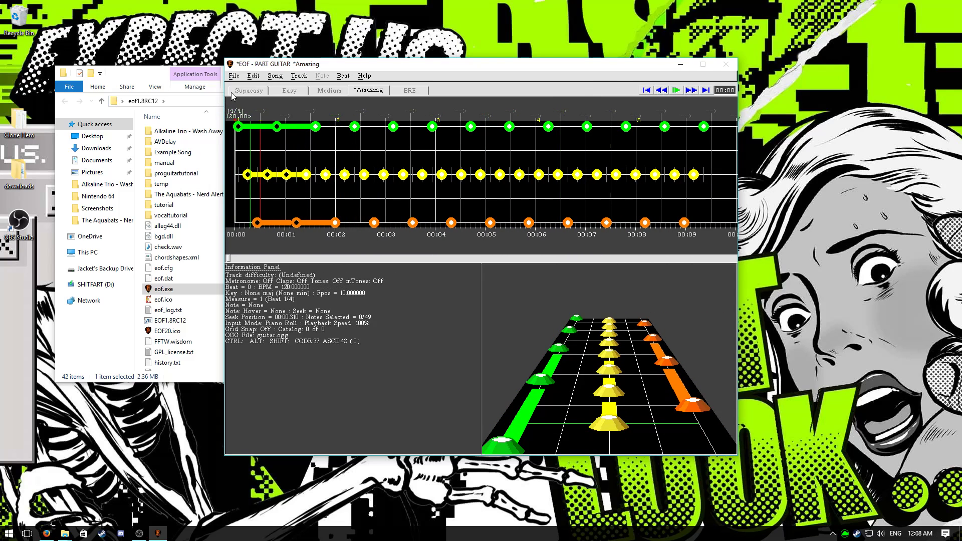
- Clear all events from the chart via Beat > Events
click(234, 76)
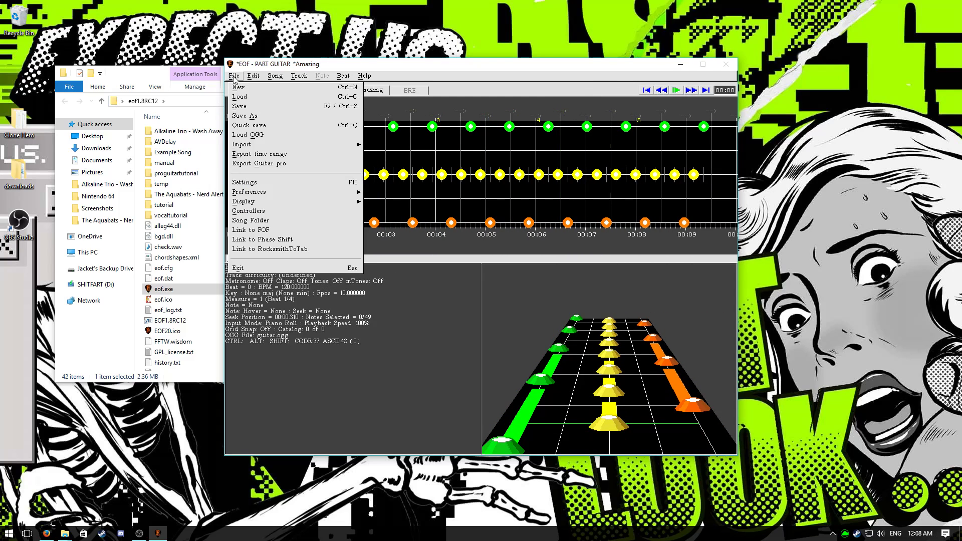
click(271, 106)
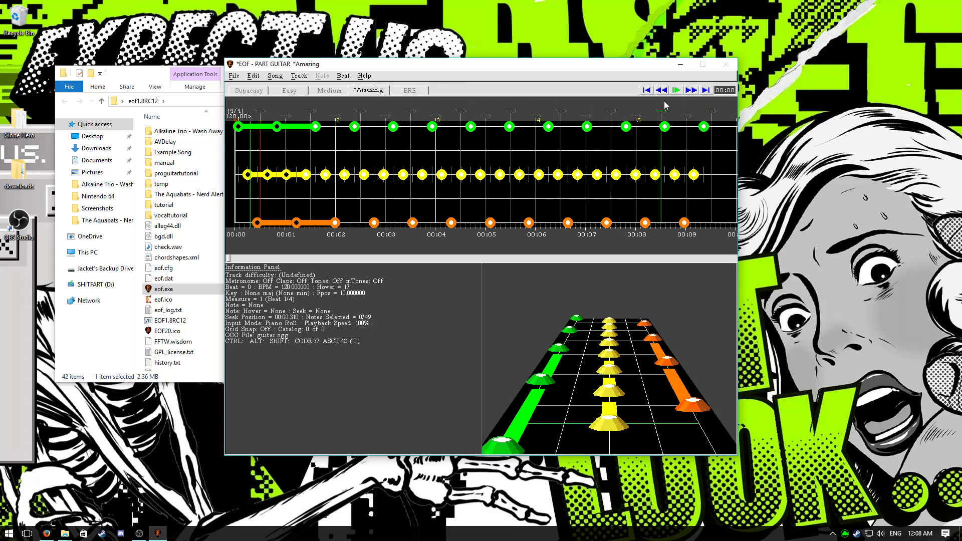
click(651, 90)
click(344, 76)
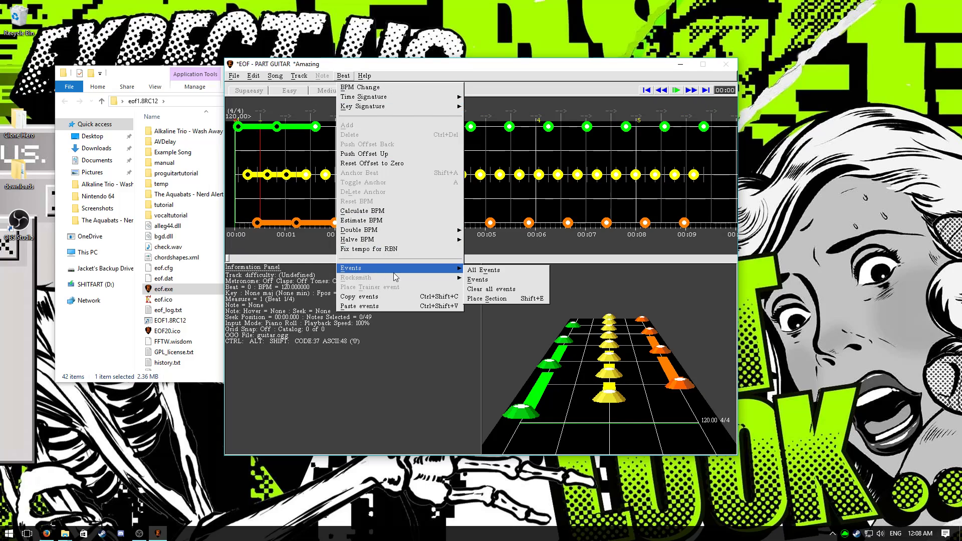
mouse_move(453, 269)
click(514, 293)
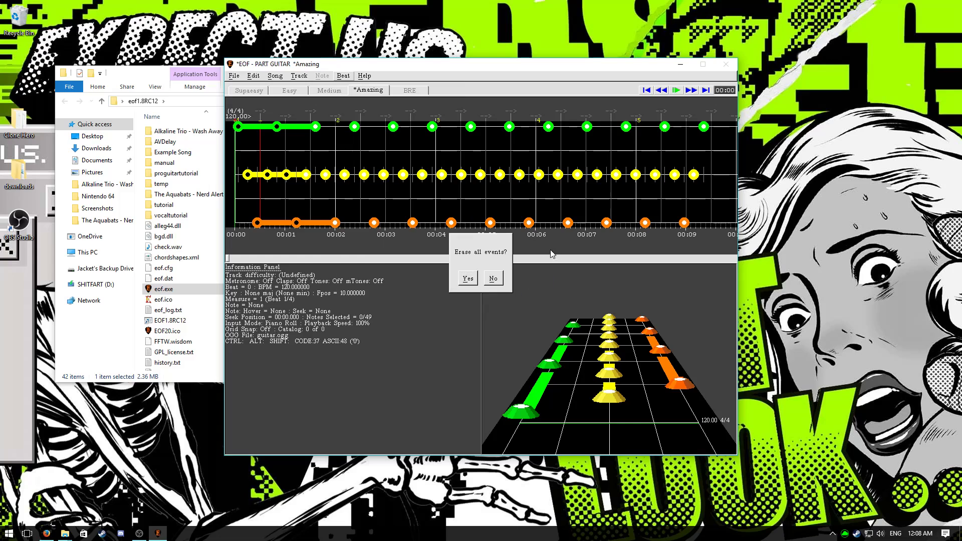
click(470, 279)
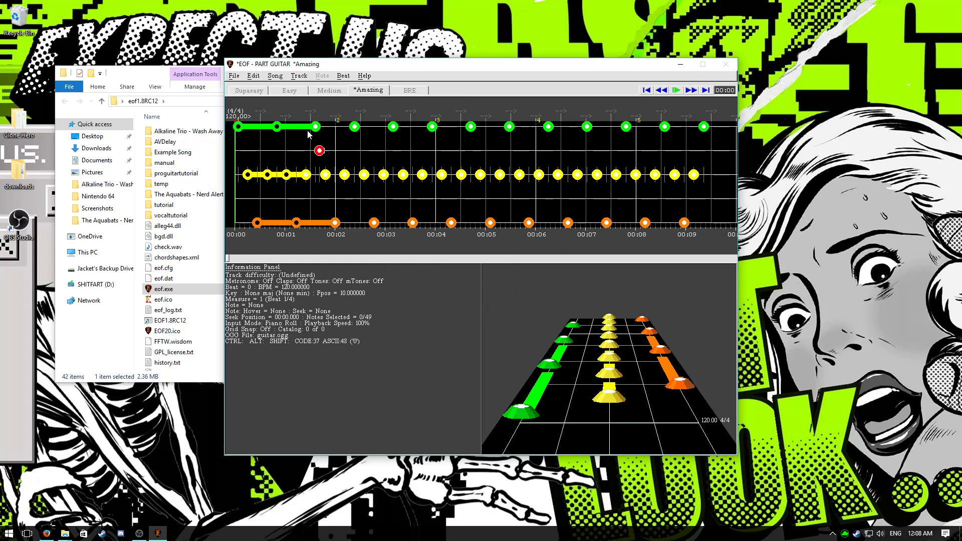
- Save the project and play the chart back to check it
click(232, 77)
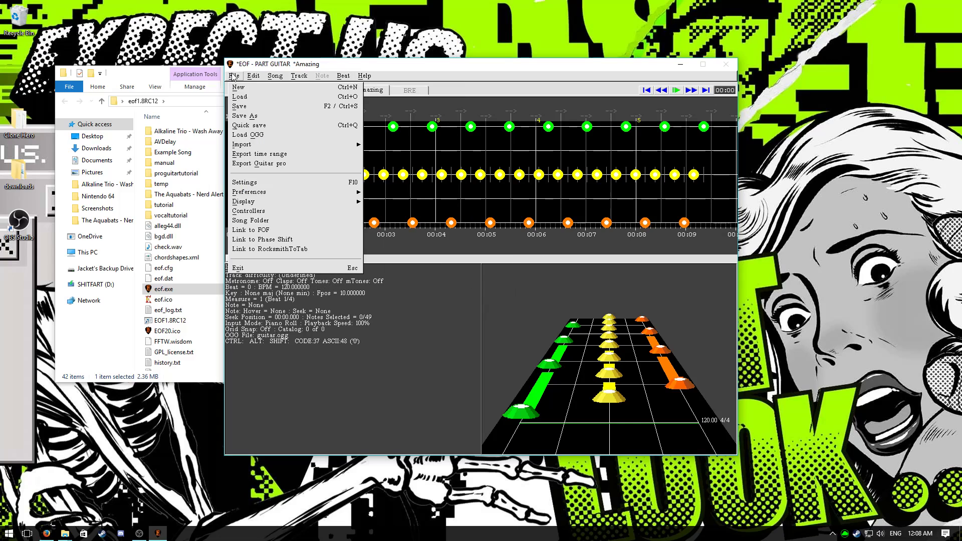
click(245, 108)
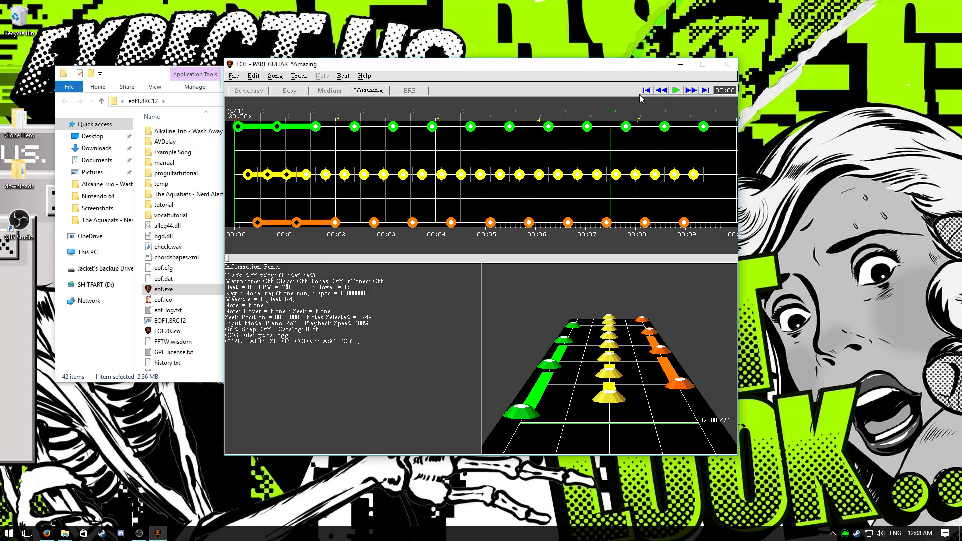
click(676, 91)
click(676, 90)
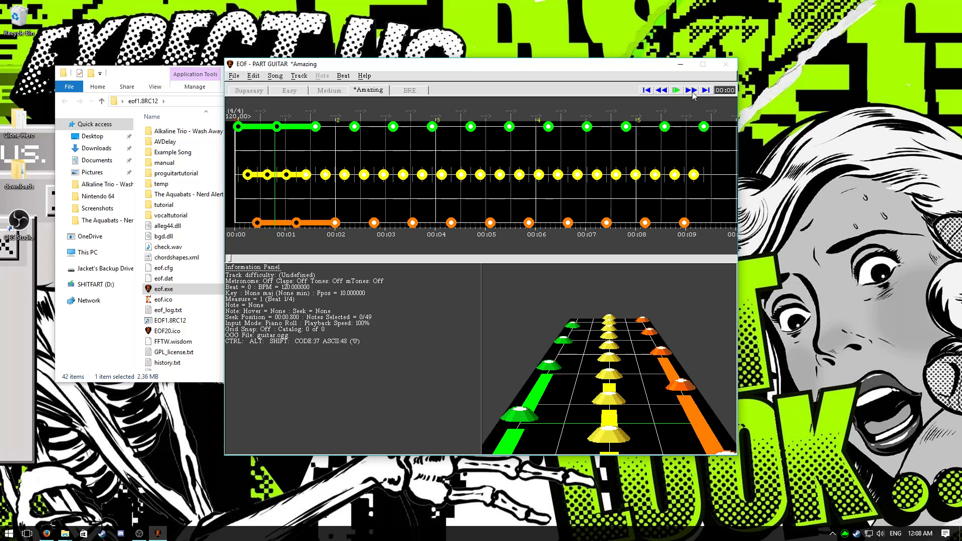
click(692, 92)
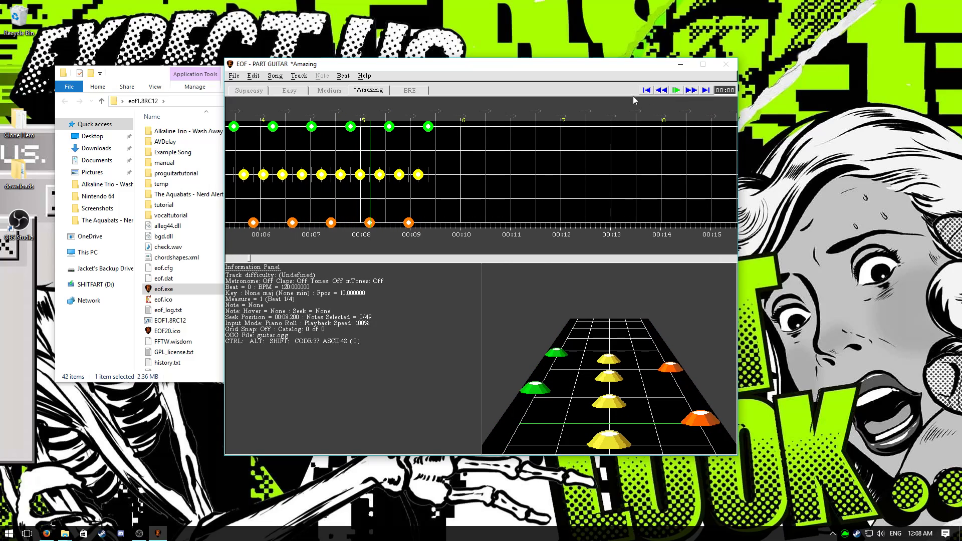
- Browse to E:\Programs\Tap Tap\Mid2Tap, select Mid2Tap.jar, and dismiss the open-with prompt
click(661, 91)
click(98, 254)
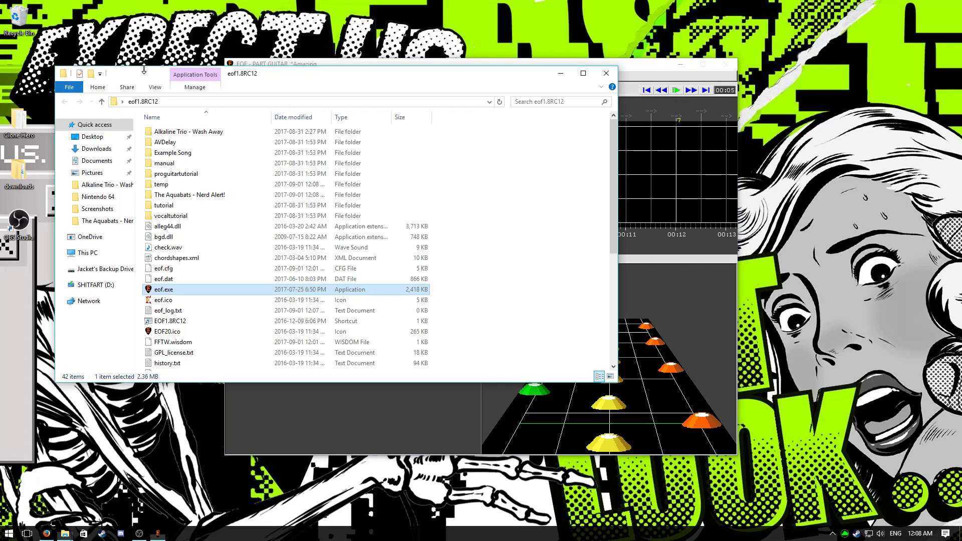
click(103, 269)
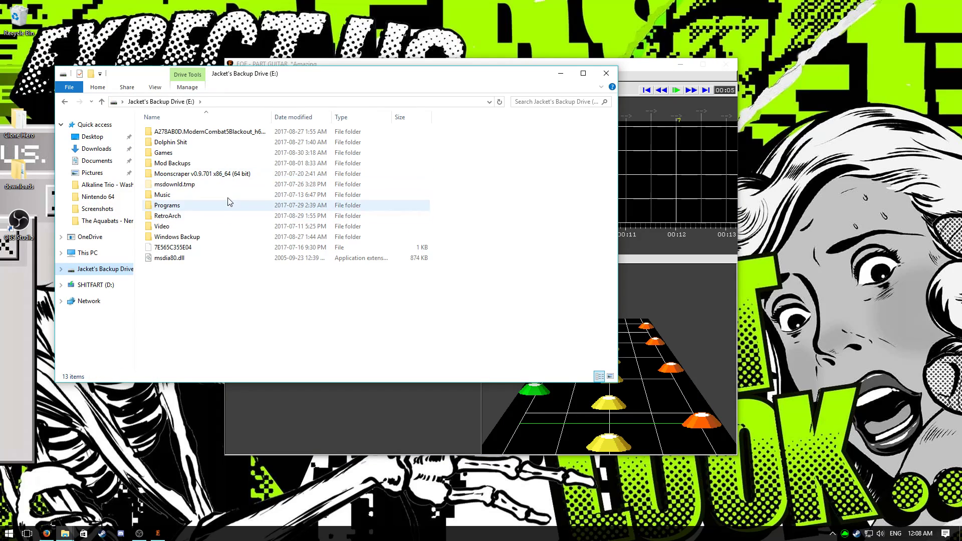
double_click(191, 205)
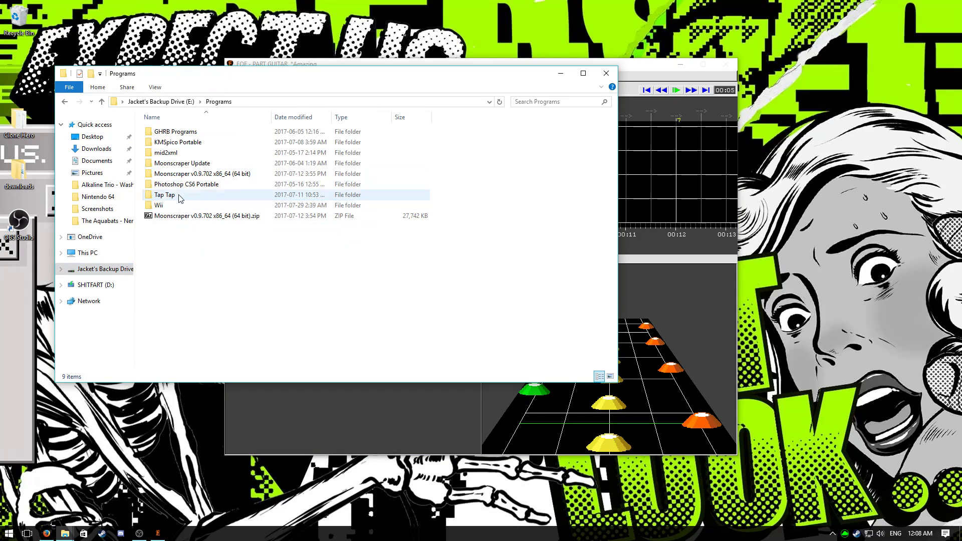
double_click(186, 194)
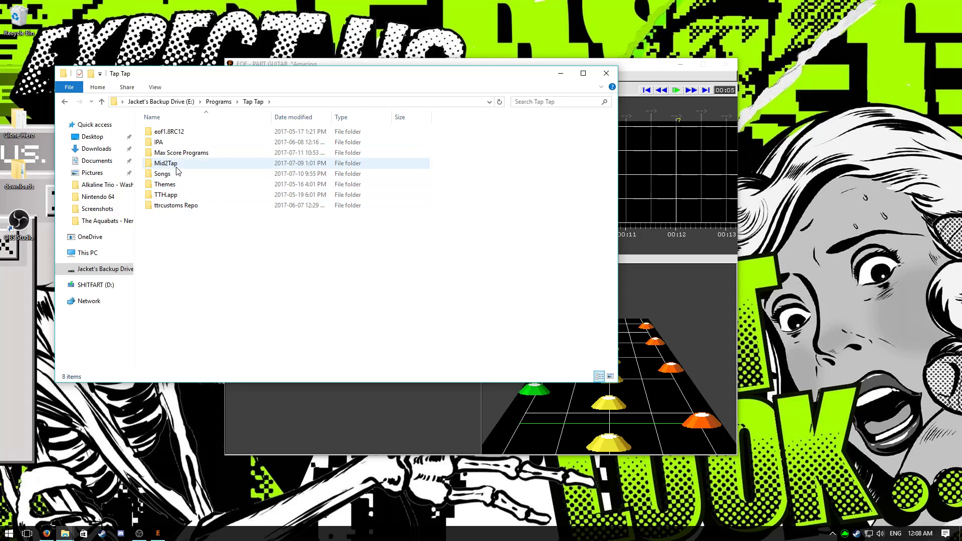
click(176, 167)
double_click(177, 170)
click(183, 155)
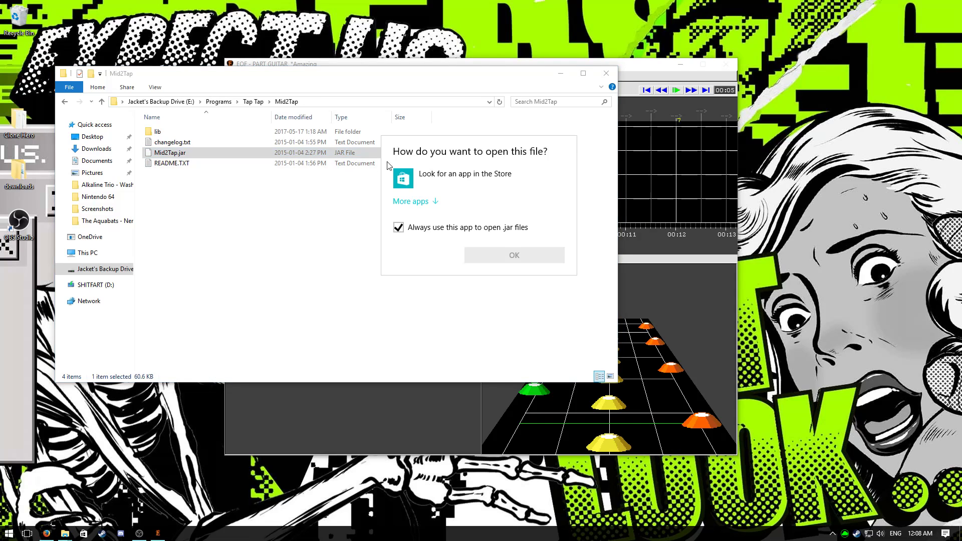
click(364, 260)
- Minimize Explorer, rewind EOF's chart to the start, and bring OBS Studio to the front
click(561, 73)
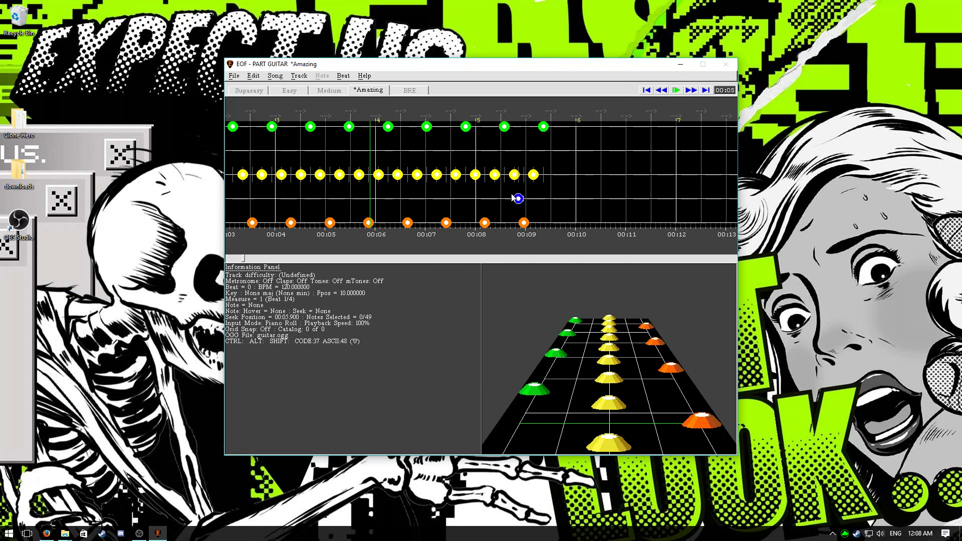
click(663, 91)
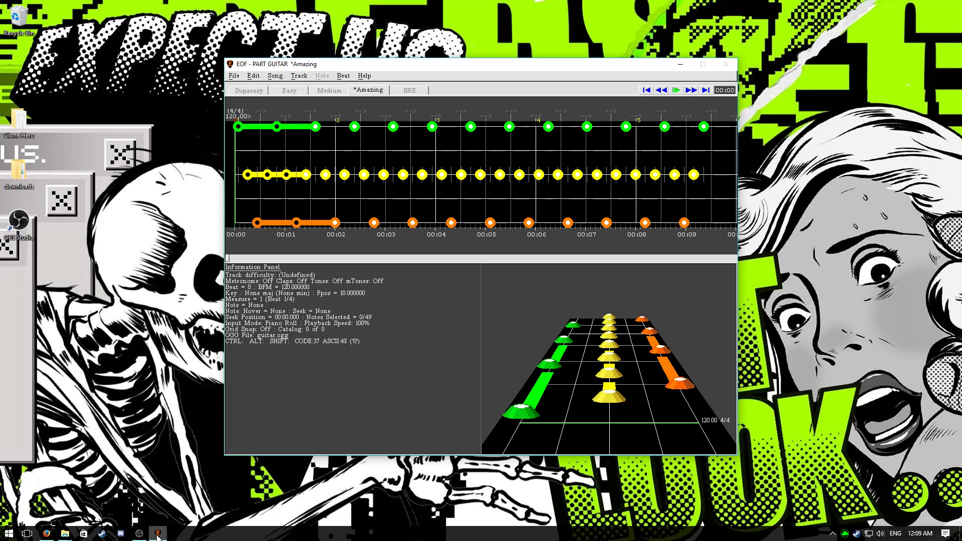
click(134, 390)
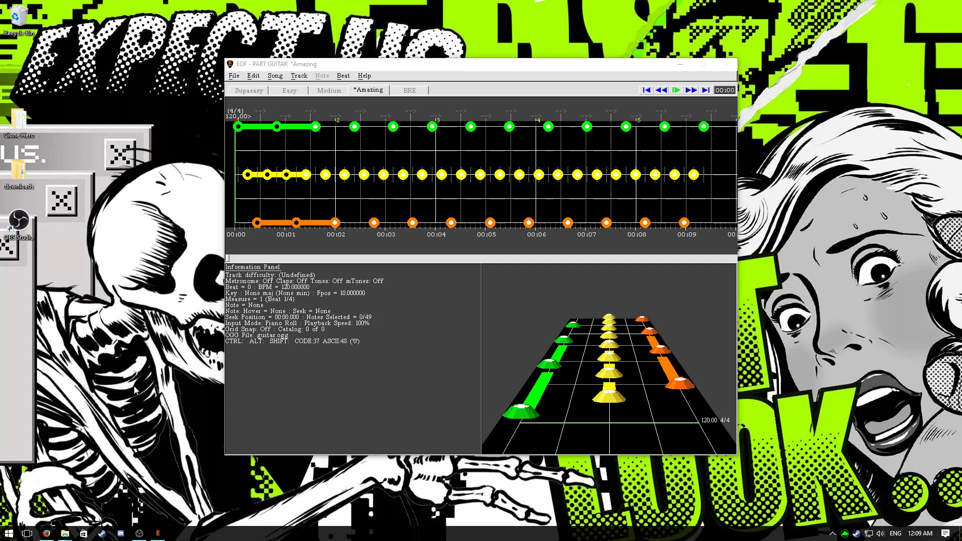
click(679, 66)
click(140, 533)
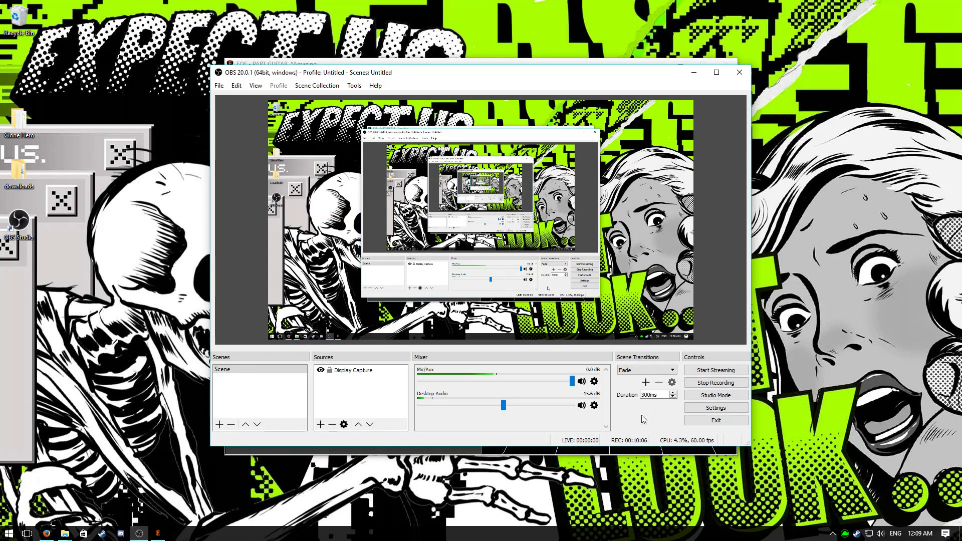